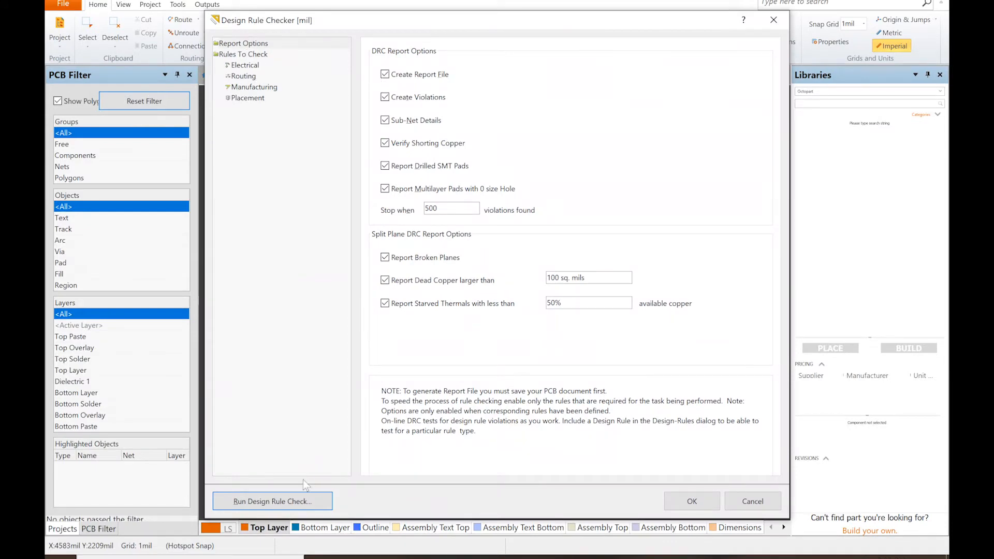
Run the design rule check, dismiss the messages, and review the Minimum Solder Mask Sliver violations in the report
{"action": "left_click", "coordinate": [277, 501]}
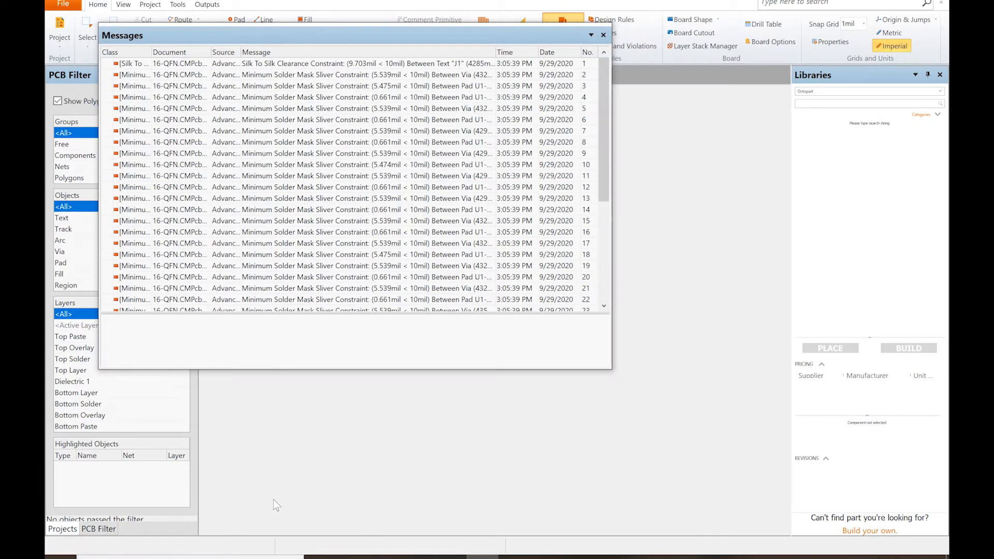
{"action": "left_click", "coordinate": [604, 35]}
{"action": "scroll", "coordinate": [536, 283], "scroll_direction": "down", "scroll_amount": 3}
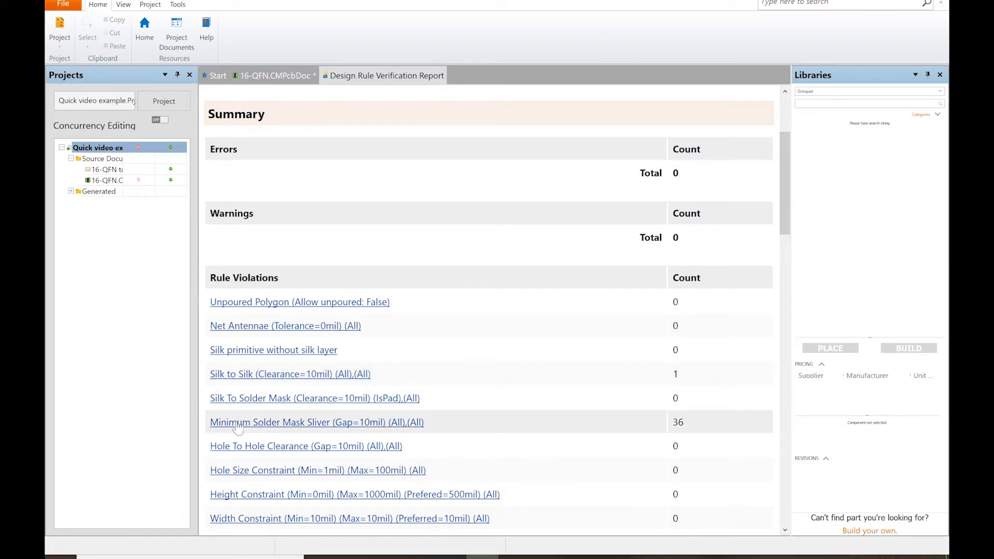
{"action": "left_click", "coordinate": [346, 424]}
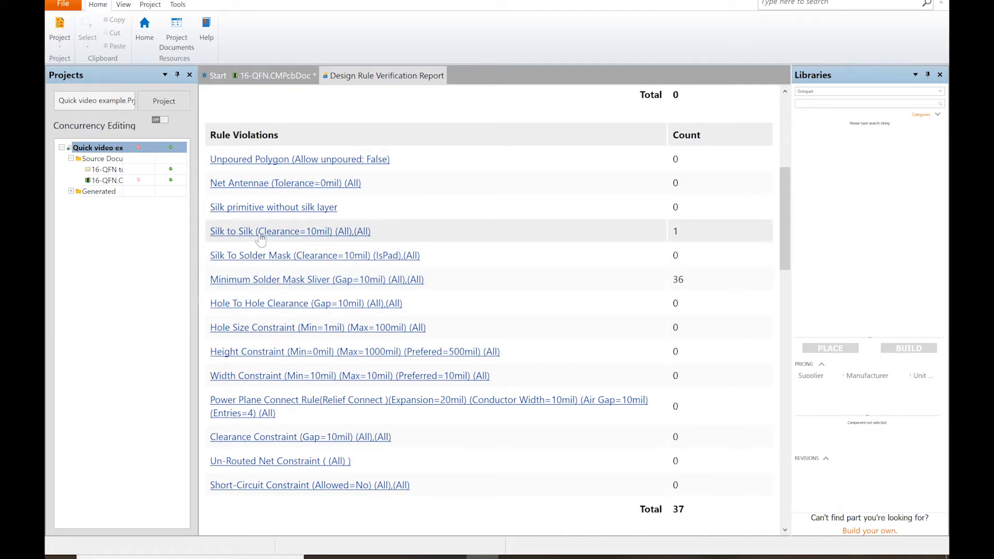
Return to the 16-QFN board layout and inspect the SilkToSilkClearance manufacturing rule in the design rules
{"action": "left_click", "coordinate": [279, 77]}
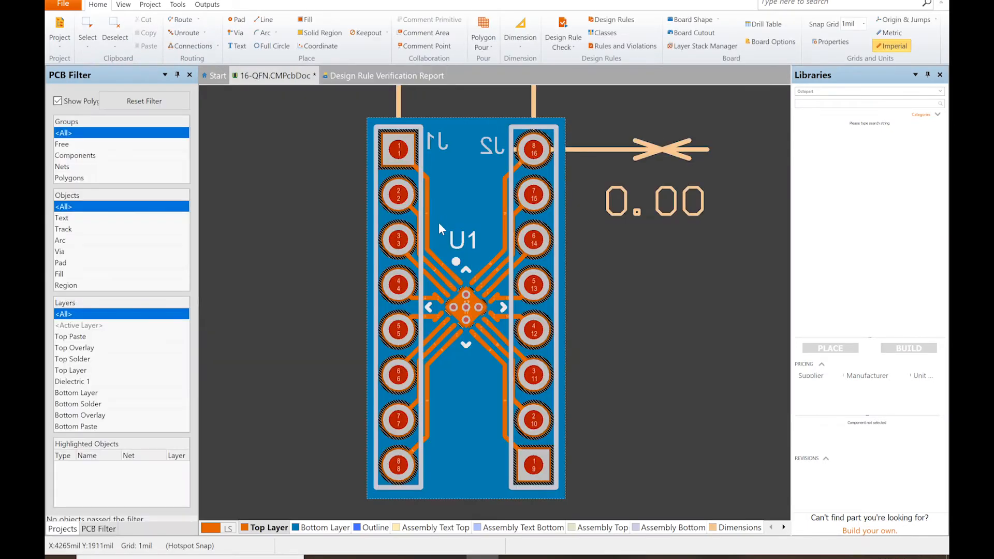
{"action": "left_click", "coordinate": [614, 20]}
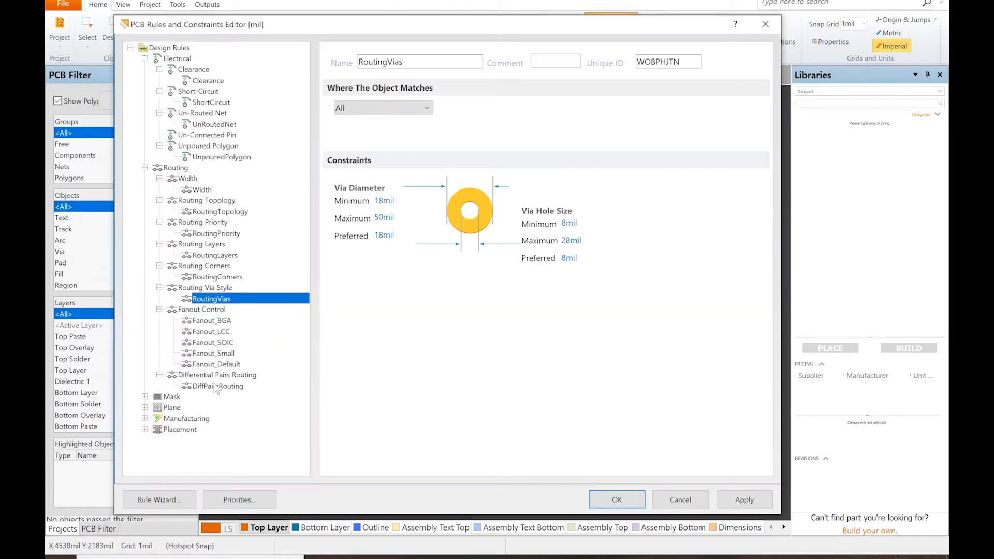
{"action": "left_click", "coordinate": [145, 419]}
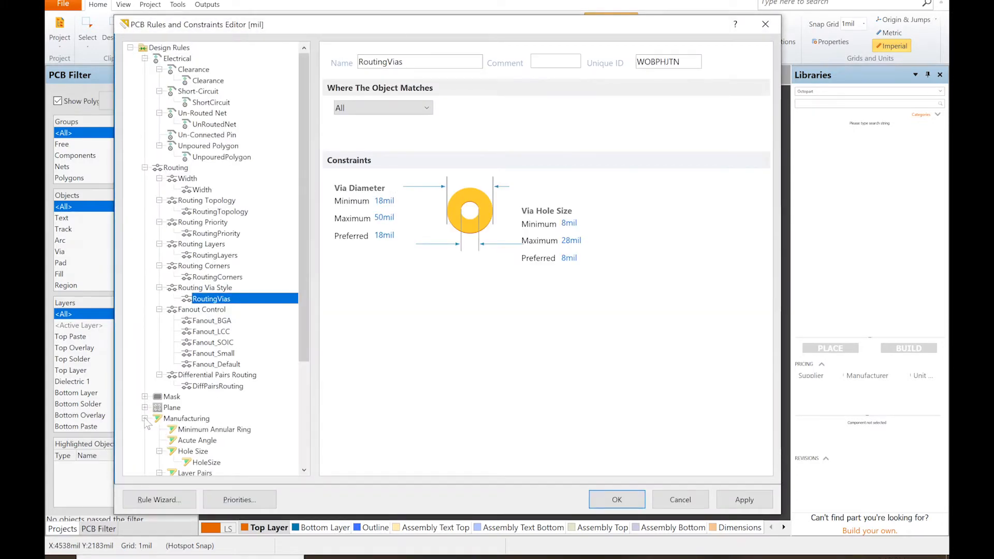
{"action": "scroll", "coordinate": [210, 402], "scroll_direction": "down", "scroll_amount": 4}
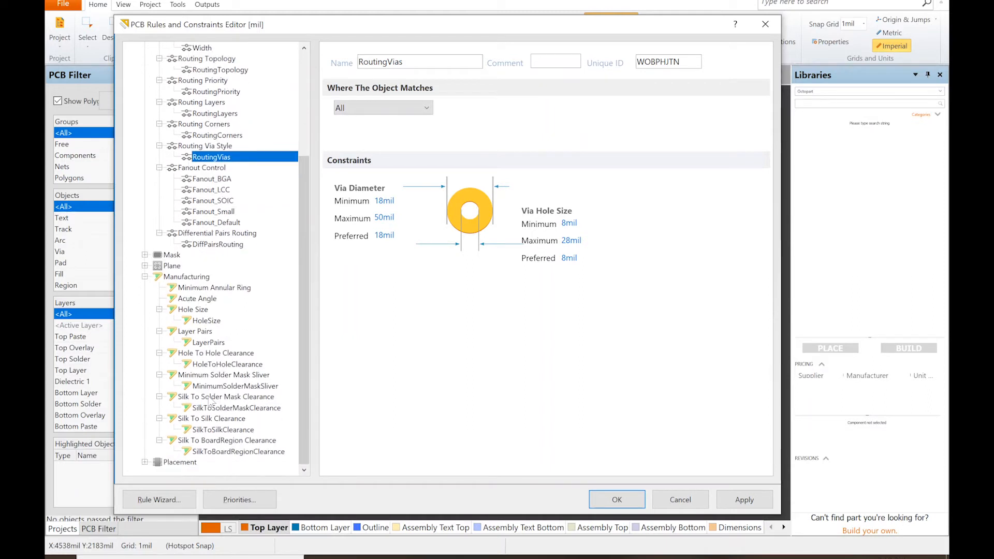
{"action": "left_click", "coordinate": [212, 431]}
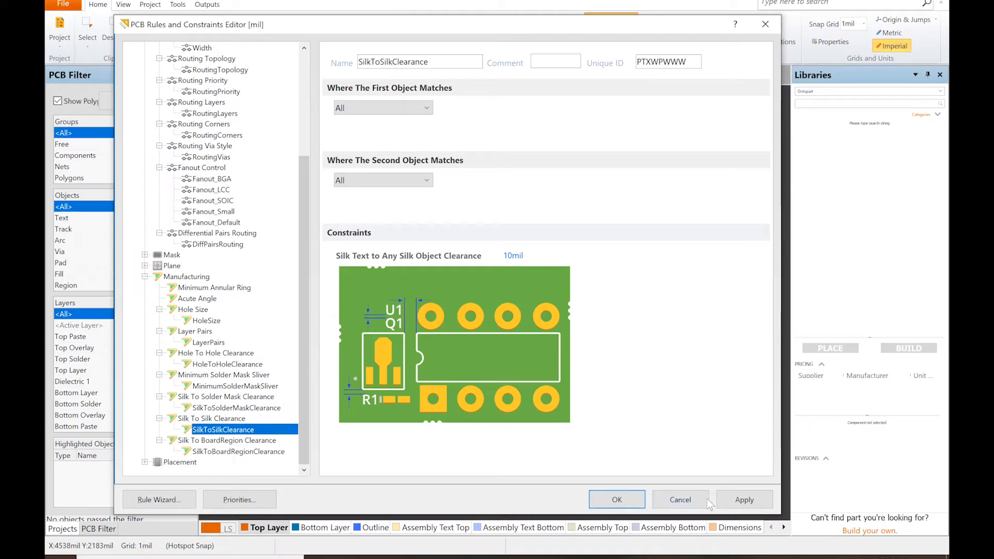
{"action": "left_click", "coordinate": [645, 502]}
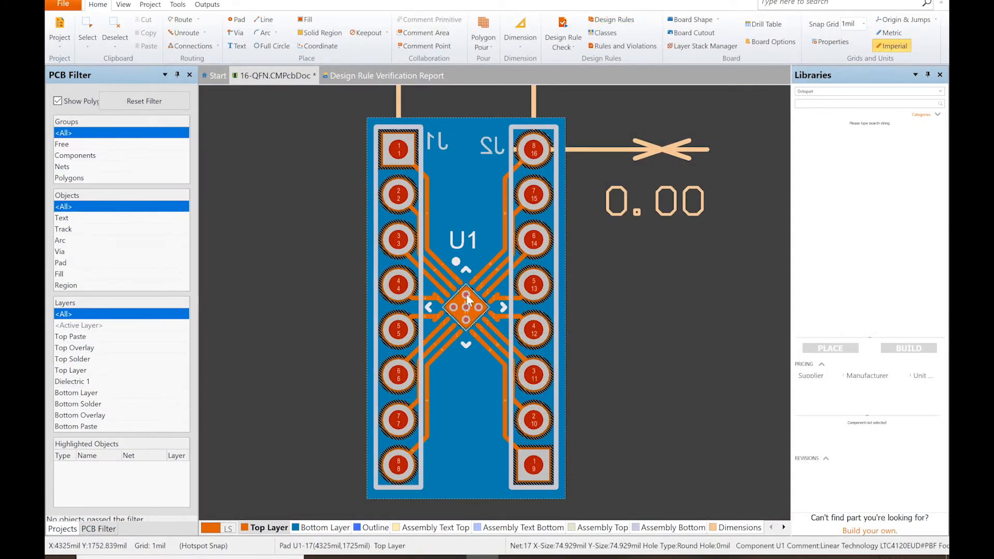
From the report's Minimum Solder Mask Sliver violations, locate the Pad U1-16 to Pad U1-1 entry on the board and examine the clearances around U1
{"action": "left_click", "coordinate": [416, 77]}
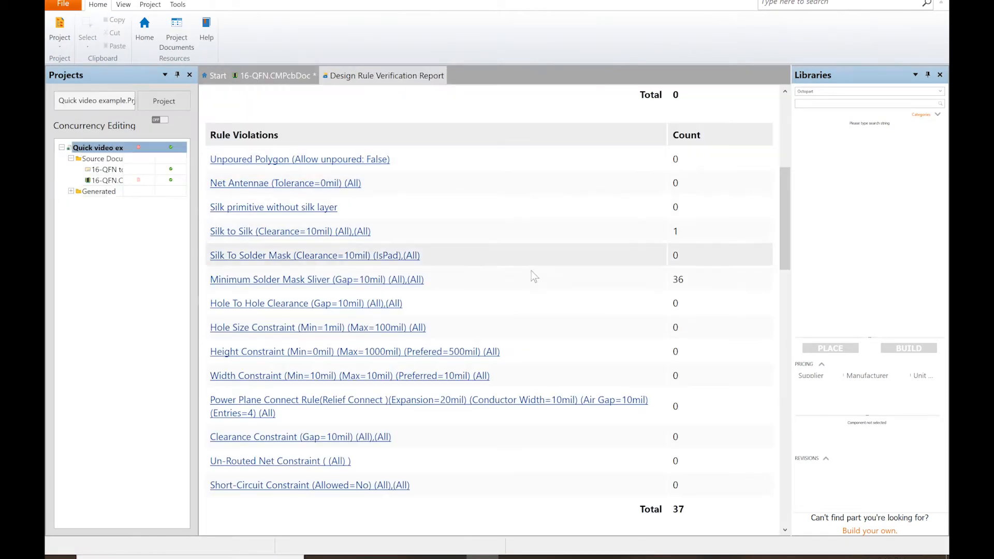
{"action": "left_click", "coordinate": [300, 280]}
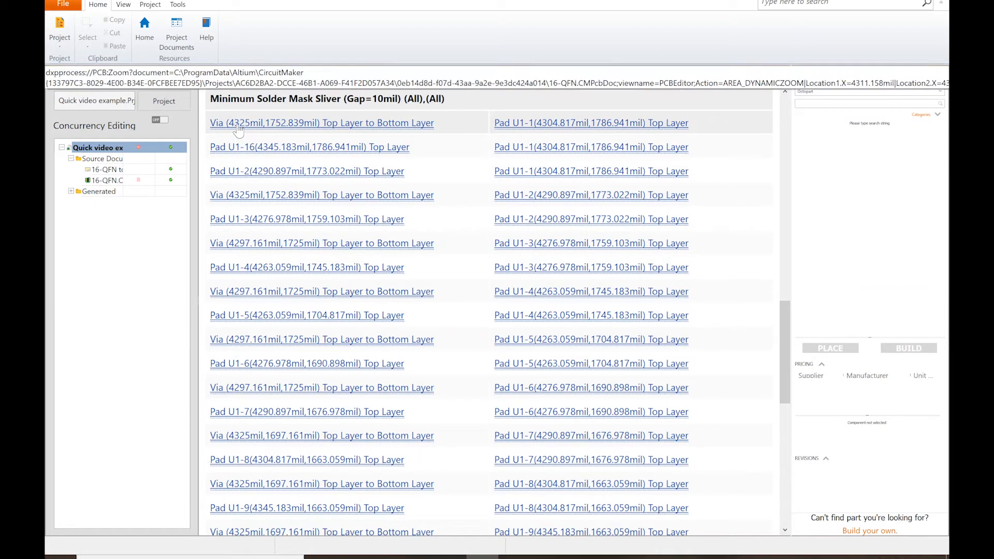
{"action": "left_click", "coordinate": [276, 147]}
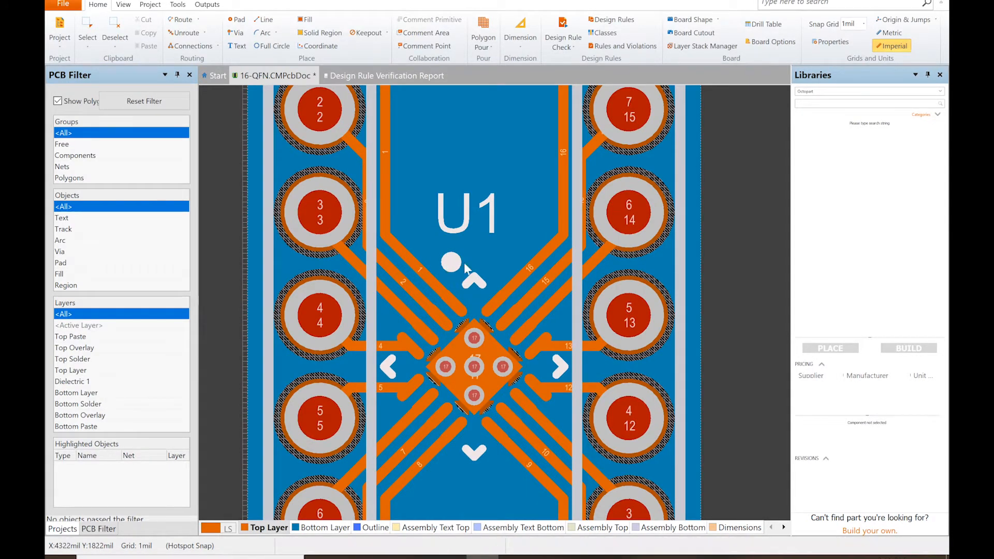
{"action": "scroll", "coordinate": [458, 274], "scroll_direction": "up", "scroll_amount": 3, "text": "ctrl"}
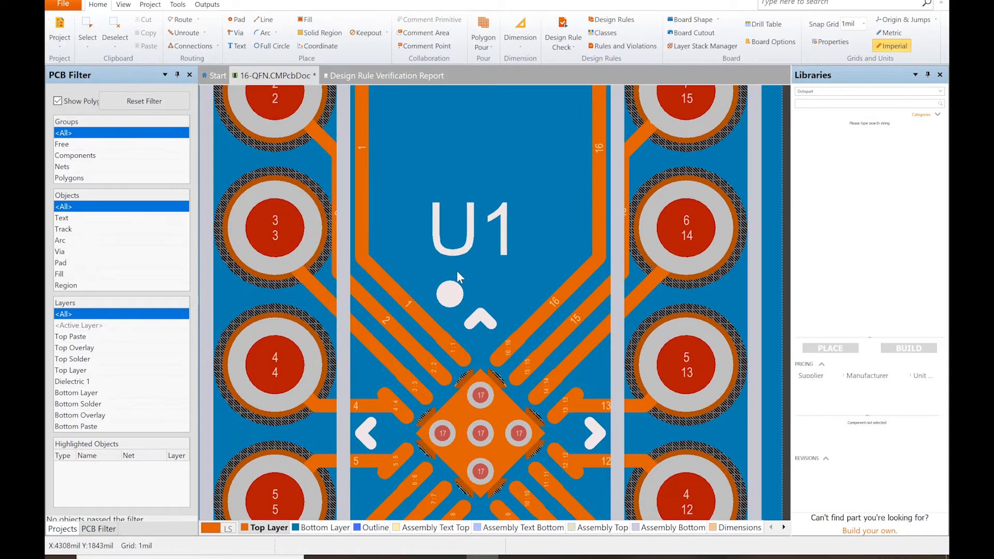
{"action": "scroll", "coordinate": [457, 271], "scroll_direction": "up", "scroll_amount": 2, "text": "ctrl"}
{"action": "scroll", "coordinate": [456, 271], "scroll_direction": "up", "scroll_amount": 1}
{"action": "scroll", "coordinate": [456, 272], "scroll_direction": "down", "scroll_amount": 14}
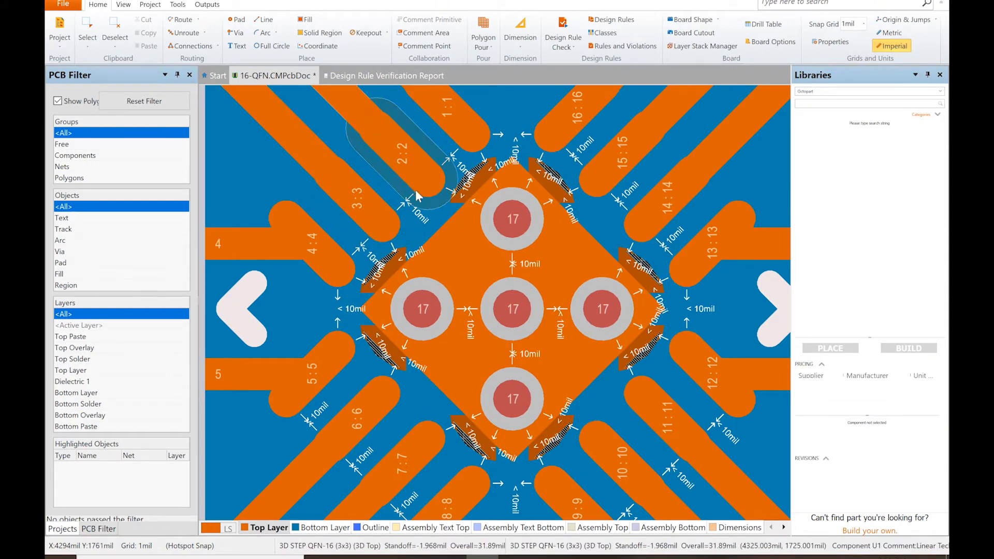
{"action": "scroll", "coordinate": [426, 201], "scroll_direction": "up", "scroll_amount": 1}
{"action": "scroll", "coordinate": [427, 200], "scroll_direction": "up", "scroll_amount": 4}
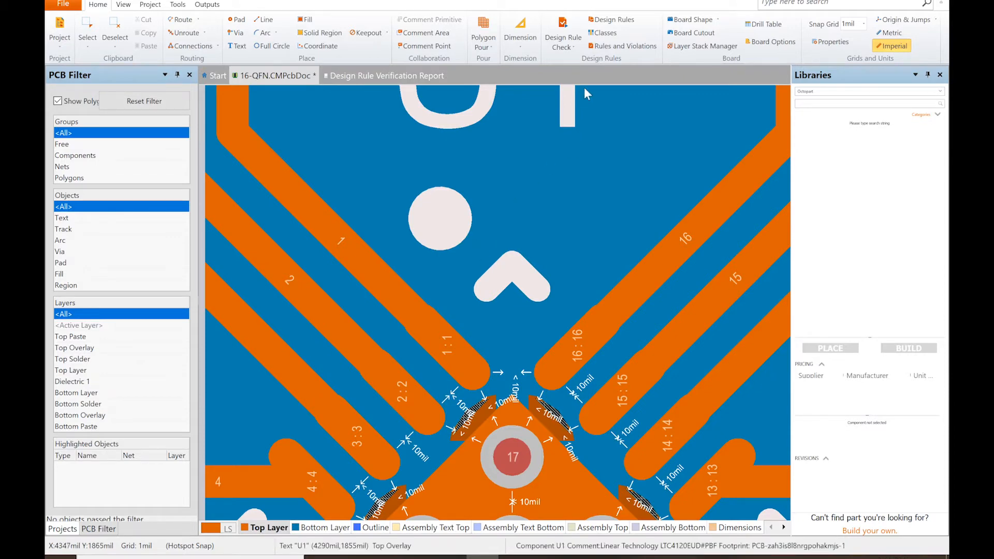
Set the silk text to any silk object clearance in the SilkToSilkClearance rule to 5 mil and apply it
{"action": "left_click", "coordinate": [614, 21]}
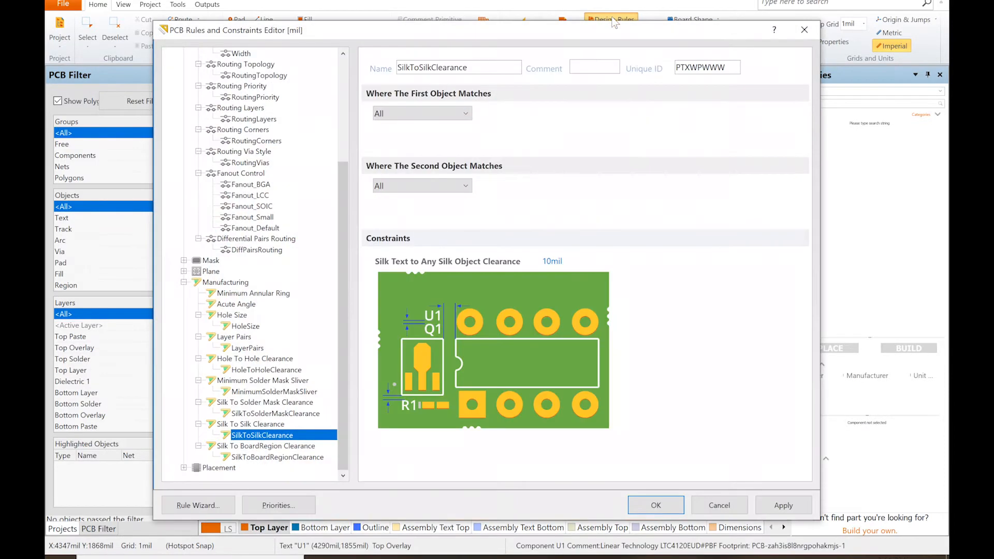
{"action": "left_click", "coordinate": [553, 261]}
{"action": "type", "text": "5"}
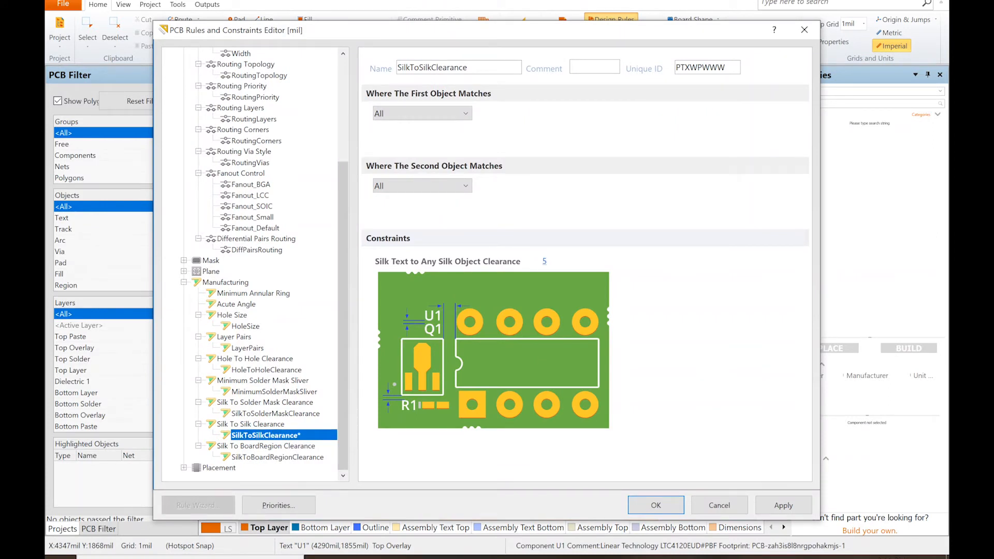
{"action": "left_click", "coordinate": [783, 505]}
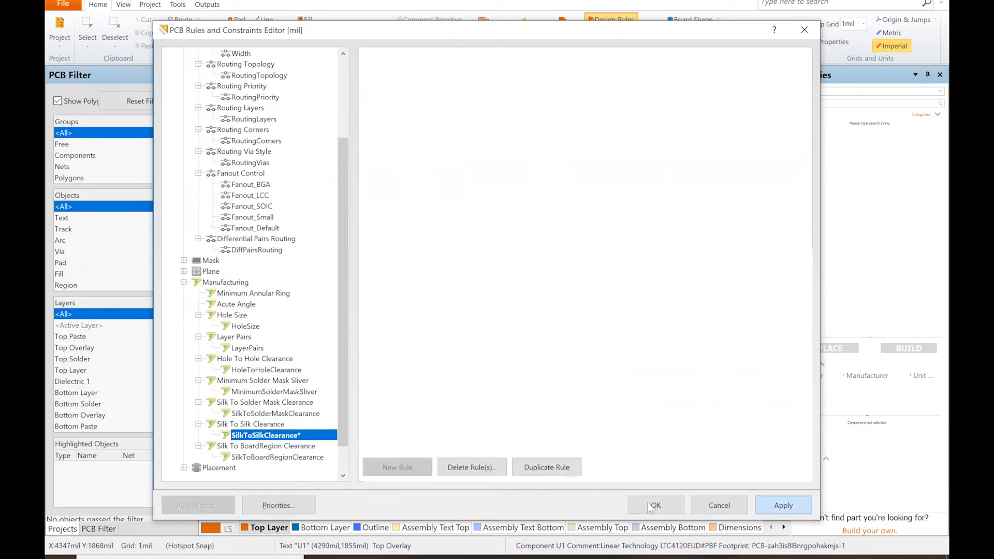
{"action": "left_click", "coordinate": [653, 505]}
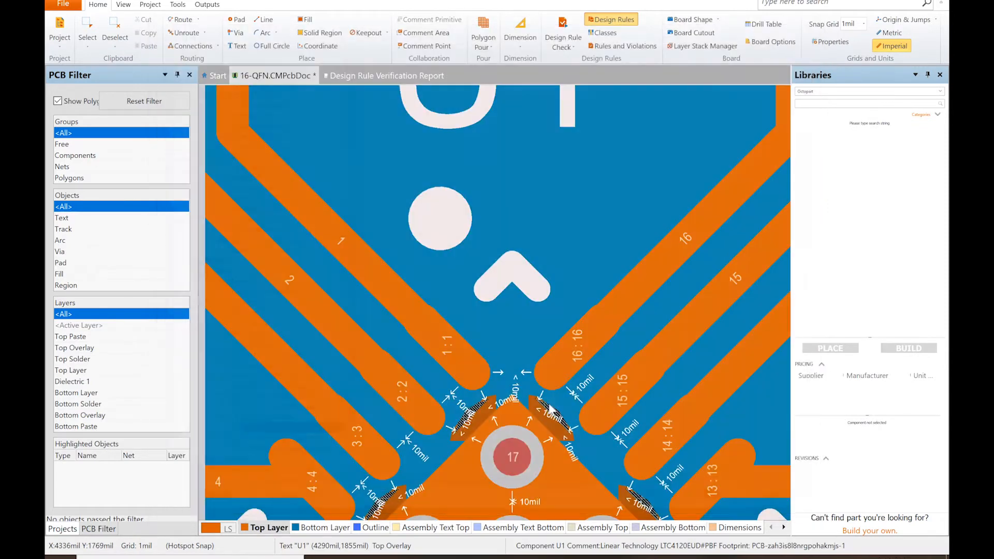
Close the outdated Design Rule Verification Report and return to the board layout
{"action": "scroll", "coordinate": [511, 346], "scroll_direction": "down", "scroll_amount": 5, "text": "ctrl"}
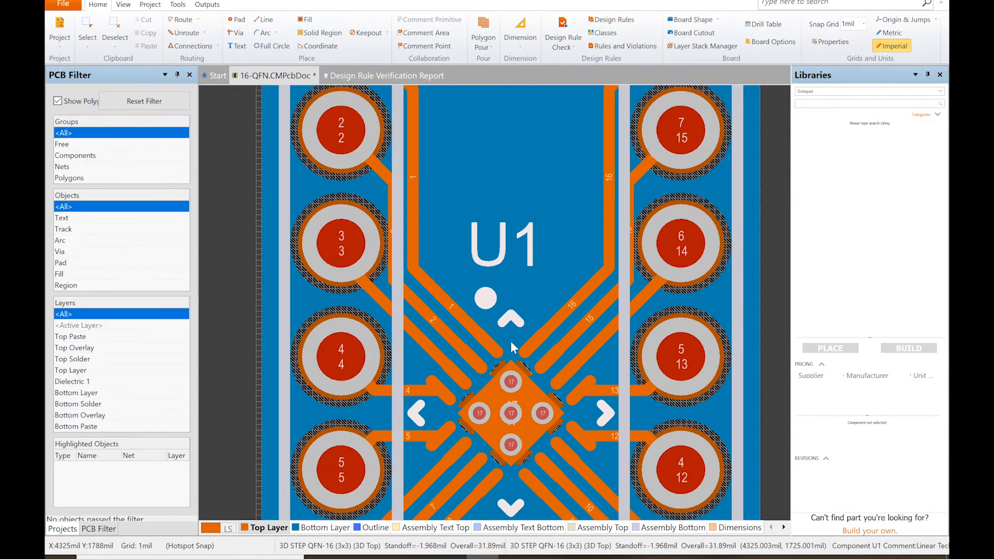
{"action": "scroll", "coordinate": [511, 341], "scroll_direction": "down", "scroll_amount": 1}
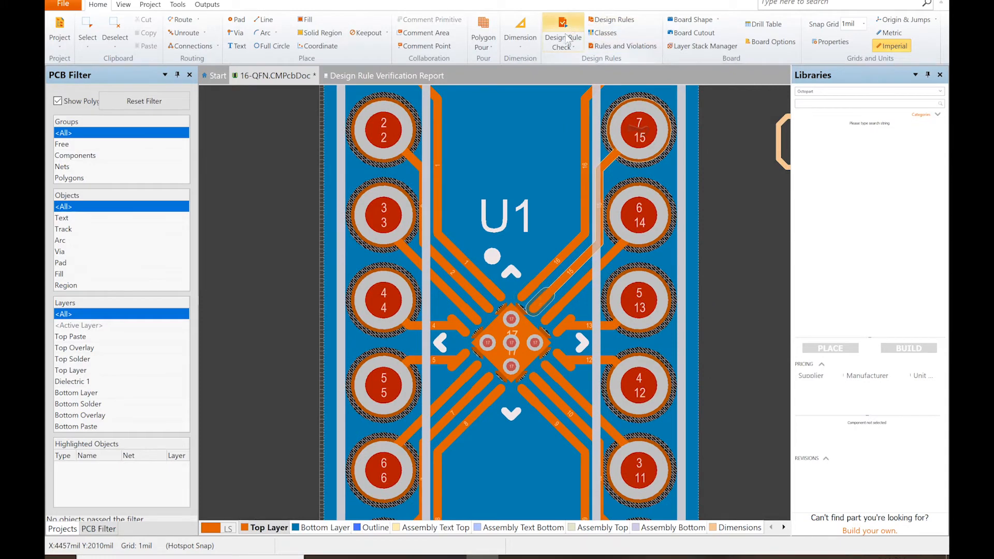
{"action": "left_click", "coordinate": [385, 73]}
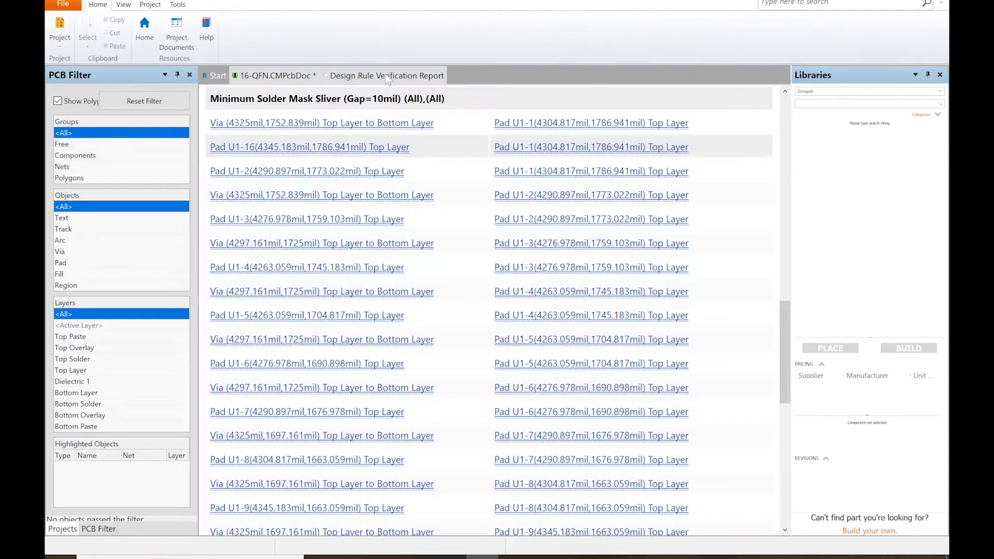
{"action": "right_click", "coordinate": [385, 74]}
{"action": "left_click", "coordinate": [407, 81]}
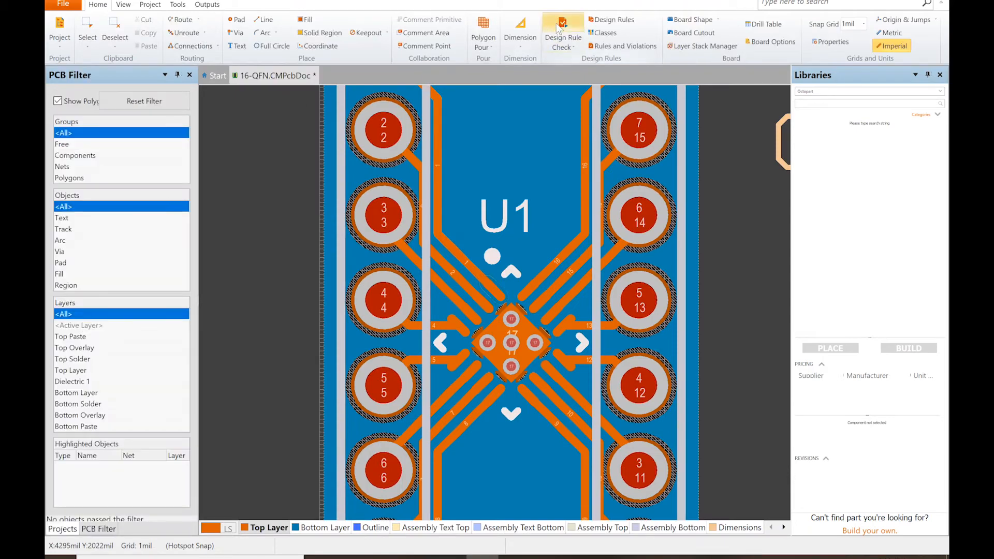
Rerun the design rule check, dismiss the messages, and review the rule violations summary in the new report
{"action": "left_click", "coordinate": [562, 33]}
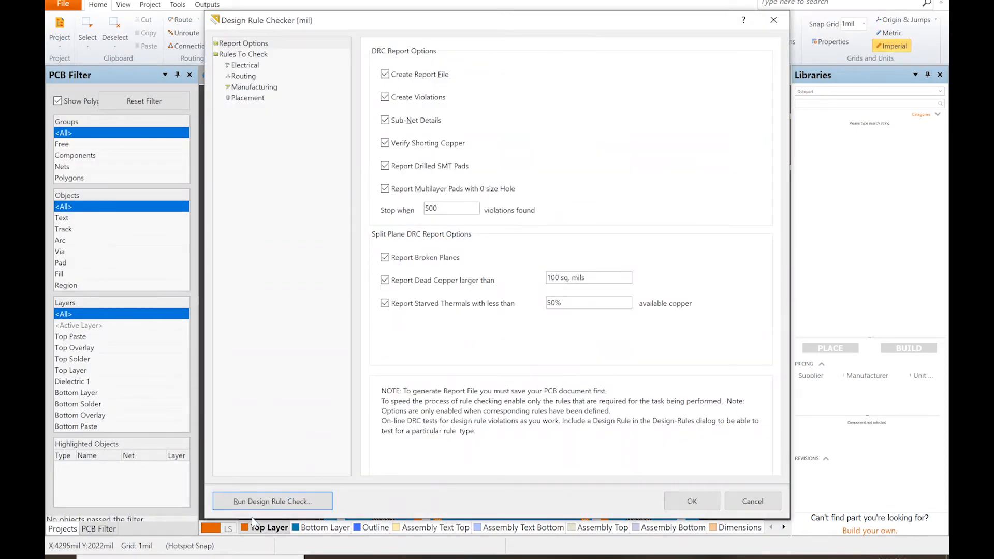
{"action": "left_click", "coordinate": [262, 502]}
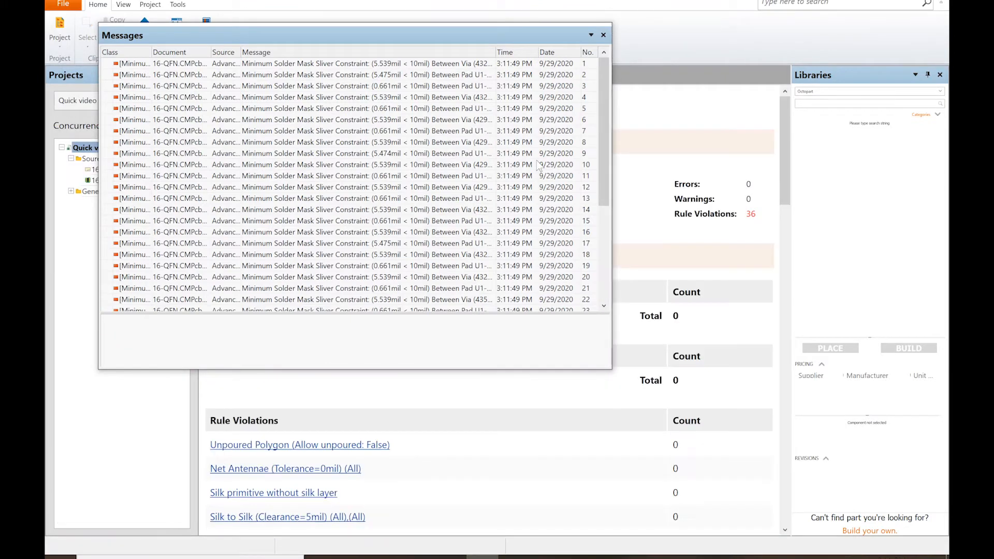
{"action": "left_click", "coordinate": [603, 34]}
{"action": "scroll", "coordinate": [468, 358], "scroll_direction": "down", "scroll_amount": 5}
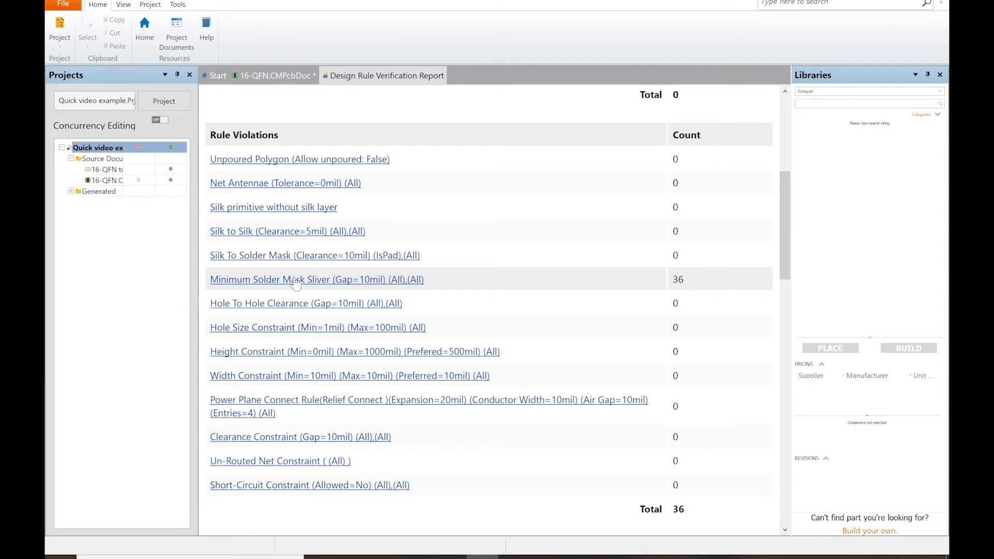
Locate the new report's Pad U1-16 to Pad U1-1 solder mask sliver violation on the board and inspect it up close
{"action": "left_click", "coordinate": [277, 280]}
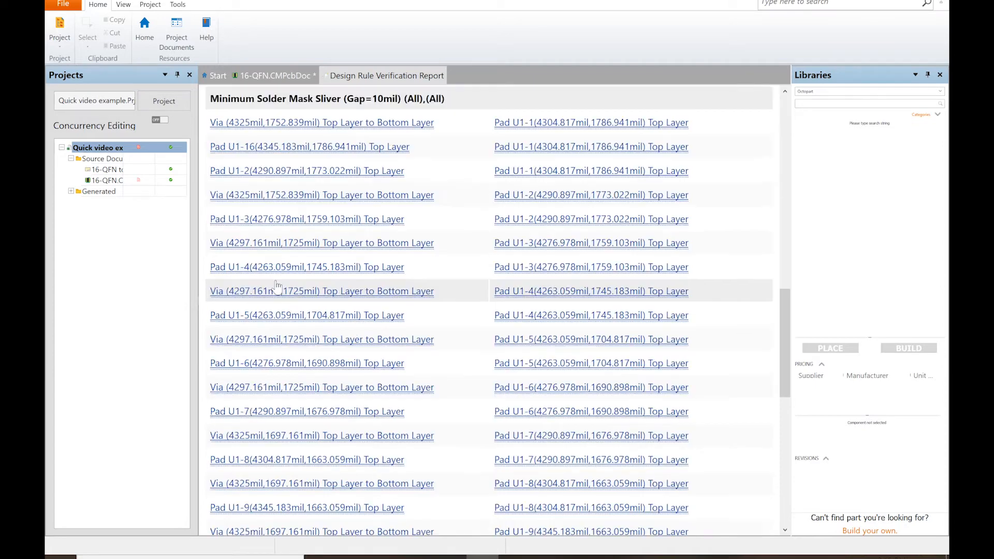
{"action": "left_click", "coordinate": [294, 149]}
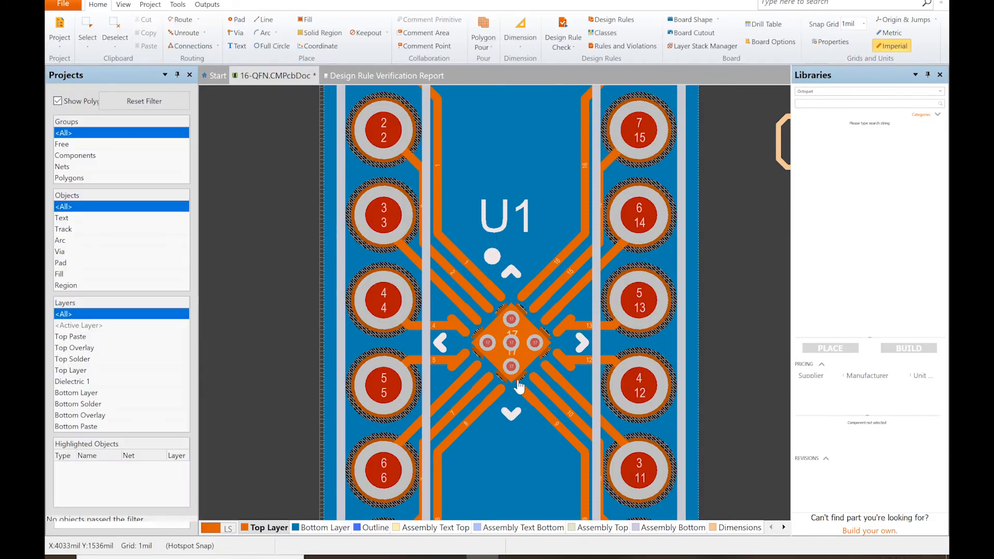
{"action": "scroll", "coordinate": [480, 369], "scroll_direction": "up", "scroll_amount": 5, "text": "ctrl"}
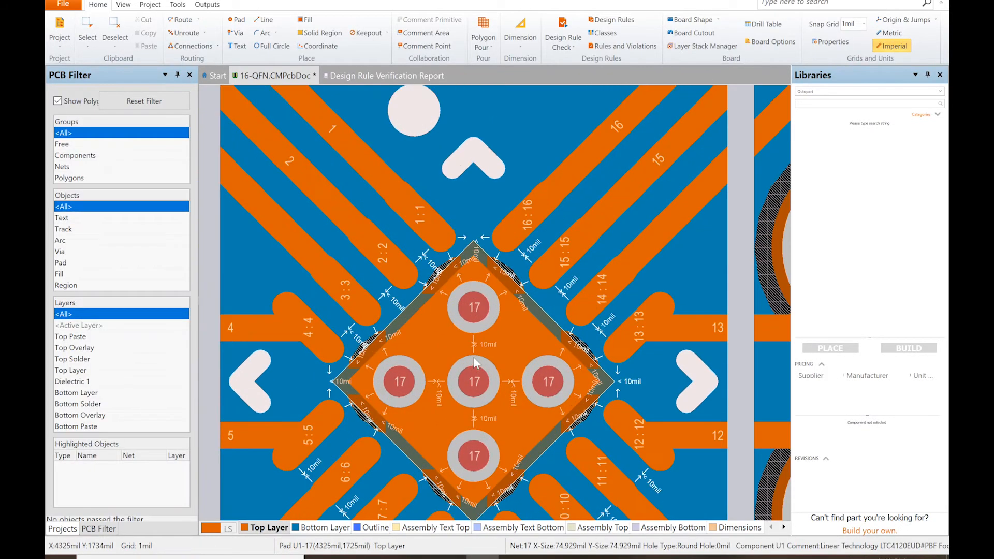
{"action": "scroll", "coordinate": [483, 355], "scroll_direction": "up", "scroll_amount": 2}
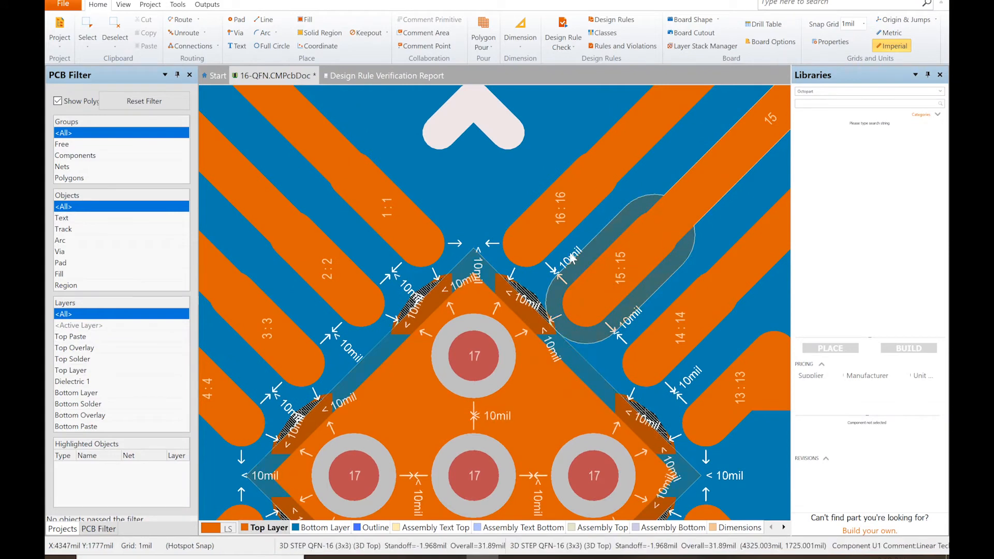
Inspect the solder mask slivers between U1's pads in the 3D view, and return to the 2D layout
{"action": "key", "text": "3"}
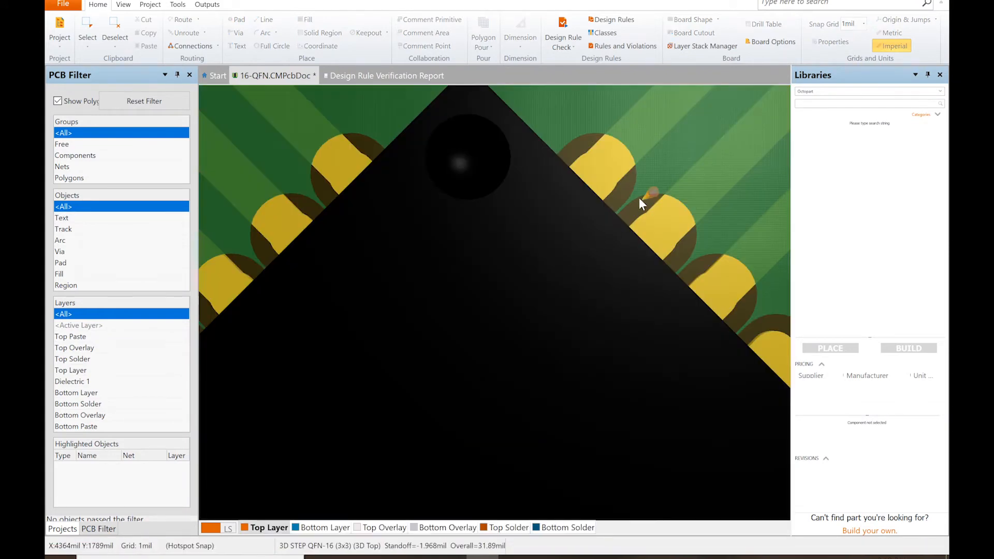
{"action": "scroll", "coordinate": [635, 230], "scroll_direction": "up", "scroll_amount": 2, "text": "ctrl"}
{"action": "scroll", "coordinate": [636, 224], "scroll_direction": "up", "scroll_amount": 2, "text": "shift"}
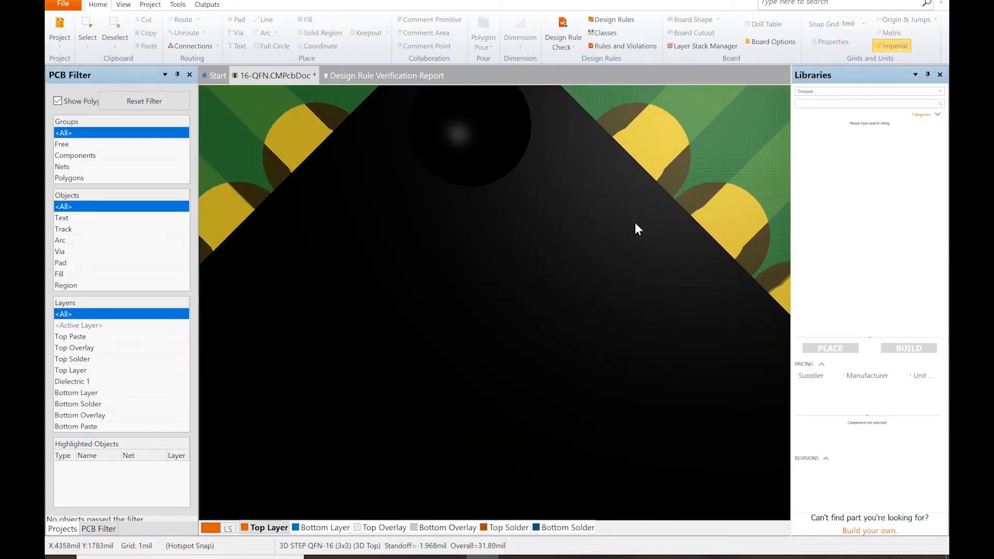
{"action": "scroll", "coordinate": [636, 224], "scroll_direction": "down", "scroll_amount": 5, "text": "shift"}
{"action": "scroll", "coordinate": [635, 222], "scroll_direction": "down", "scroll_amount": 2, "text": "ctrl"}
{"action": "scroll", "coordinate": [518, 251], "scroll_direction": "up", "scroll_amount": 3, "text": "ctrl"}
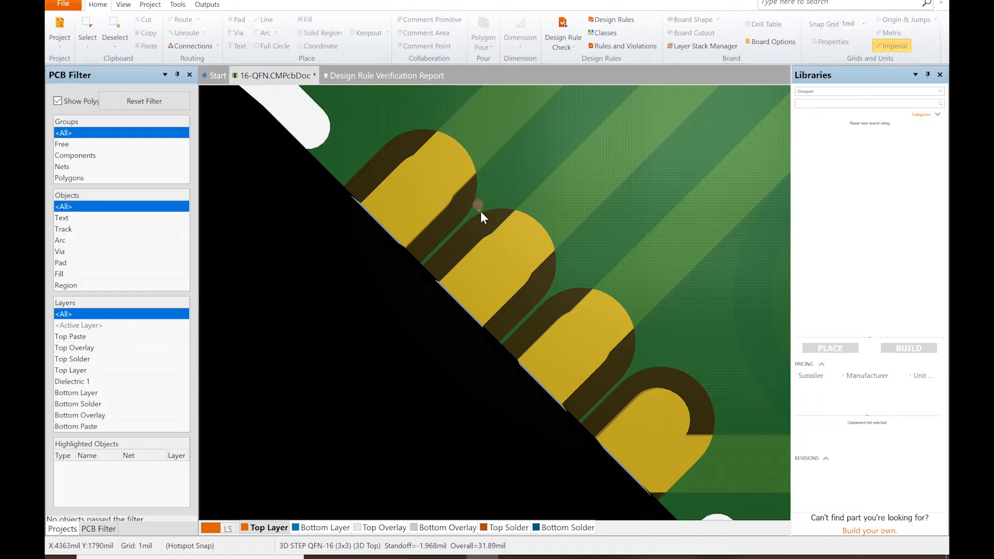
{"action": "key", "text": "2"}
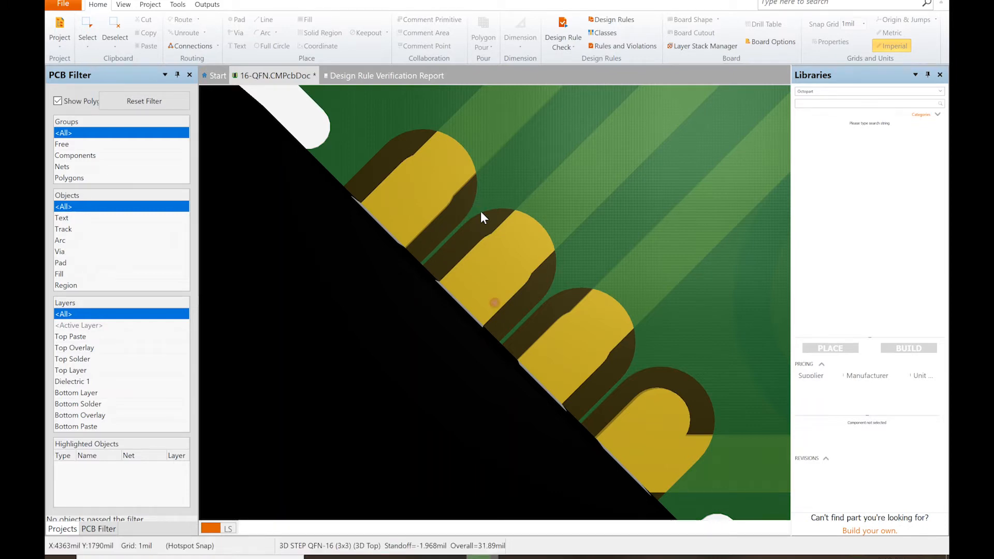
{"action": "scroll", "coordinate": [396, 313], "scroll_direction": "down", "scroll_amount": 4, "text": "ctrl"}
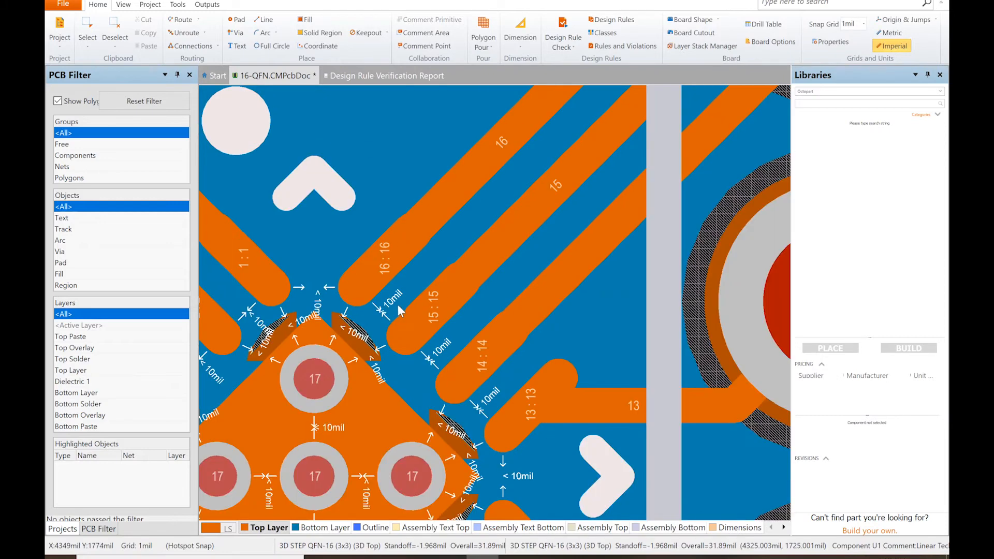
Open the SolderMaskExpansion rule in the board's design rules
{"action": "scroll", "coordinate": [397, 305], "scroll_direction": "down", "scroll_amount": 4}
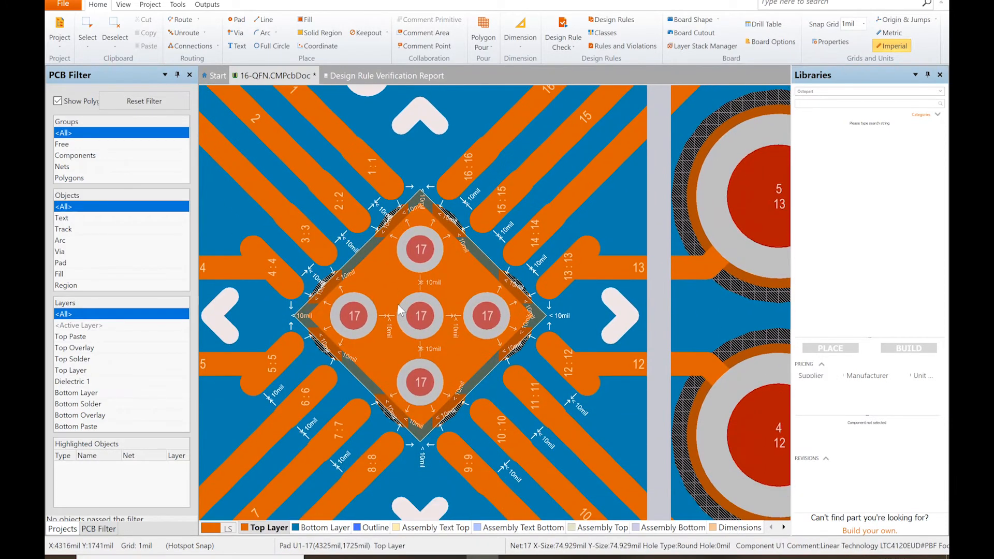
{"action": "scroll", "coordinate": [398, 305], "scroll_direction": "up", "scroll_amount": 2, "text": "shift"}
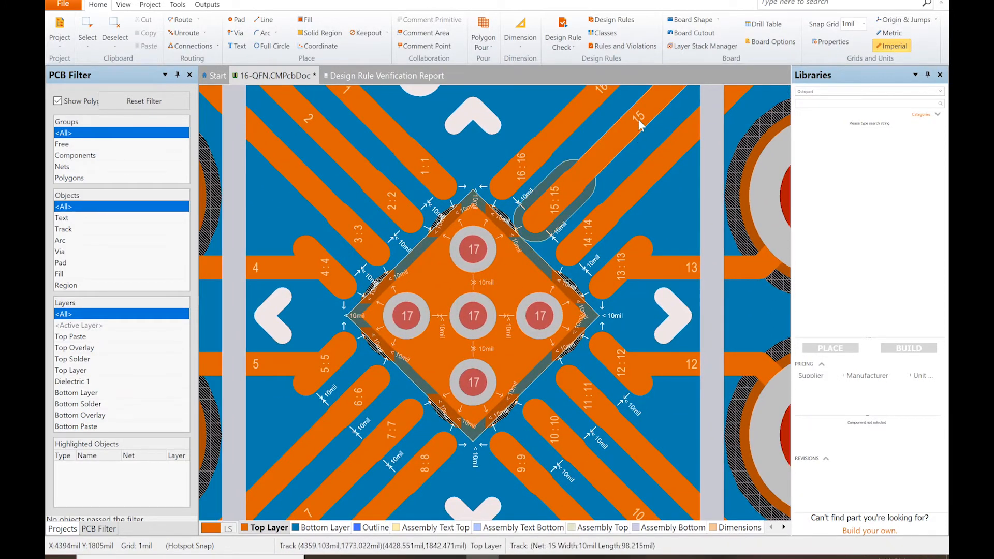
{"action": "left_click", "coordinate": [611, 21]}
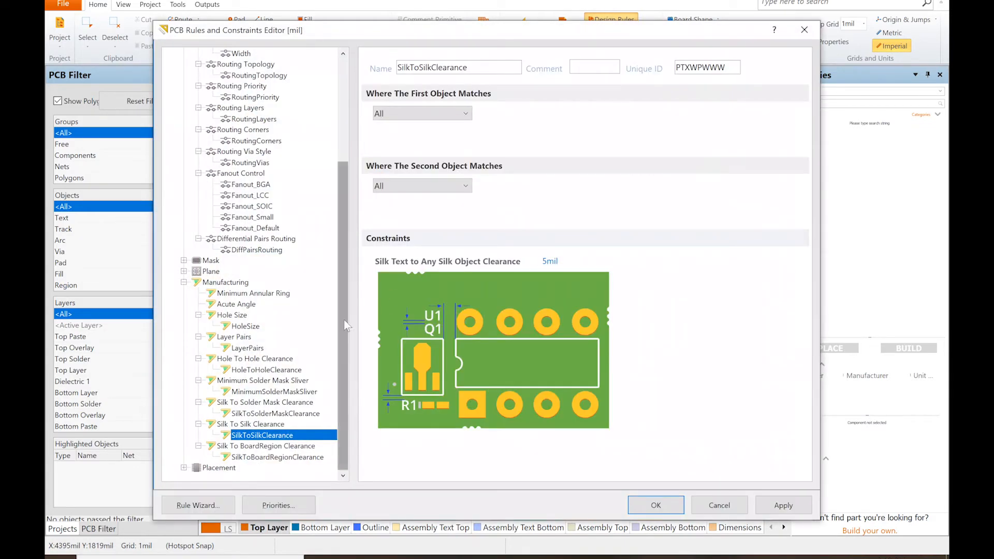
{"action": "left_click", "coordinate": [184, 261]}
{"action": "left_click", "coordinate": [251, 284]}
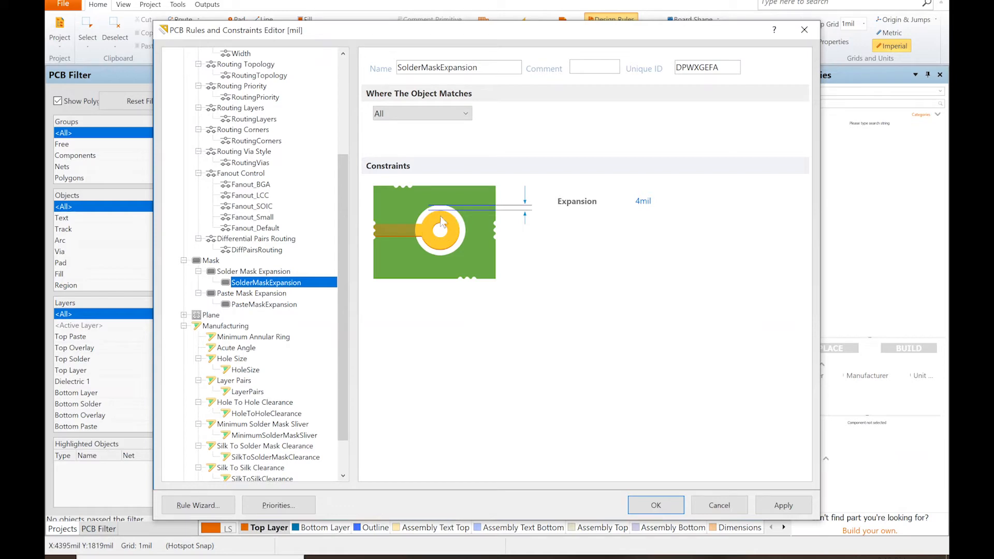
Switch to the browser and look up the solder mask specifications on JLCPCB's capabilities page
{"action": "left_click", "coordinate": [418, 557]}
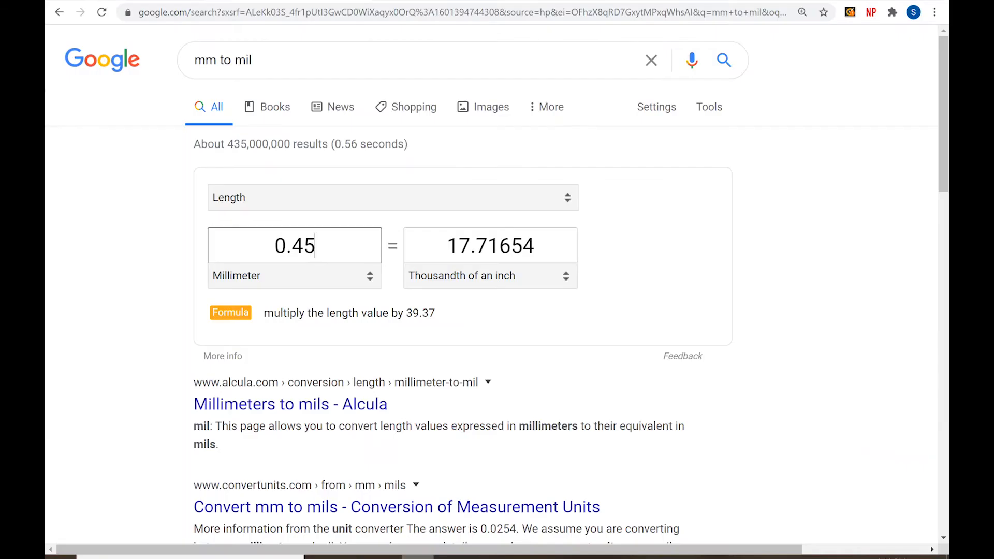
{"action": "left_click", "coordinate": [154, 2]}
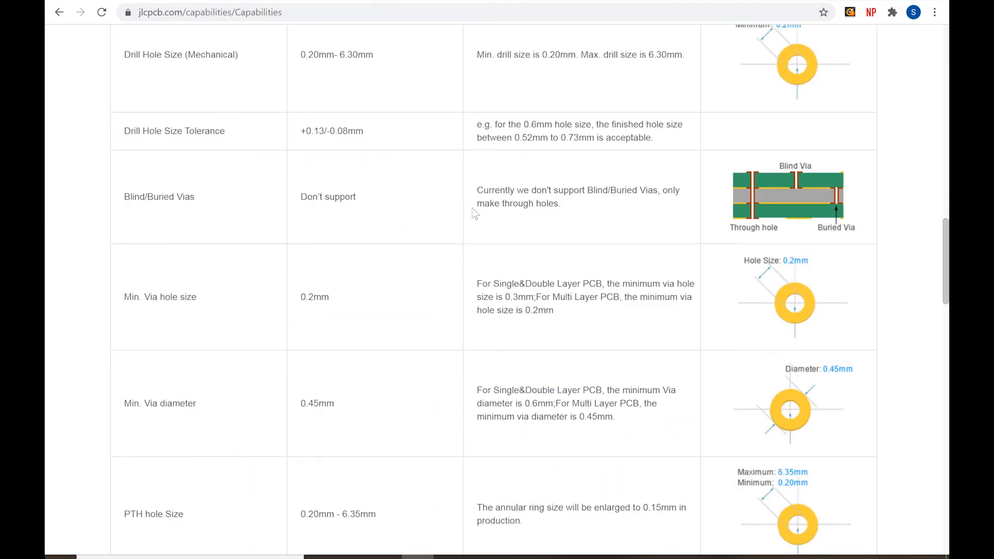
{"action": "scroll", "coordinate": [475, 213], "scroll_direction": "up", "scroll_amount": 12}
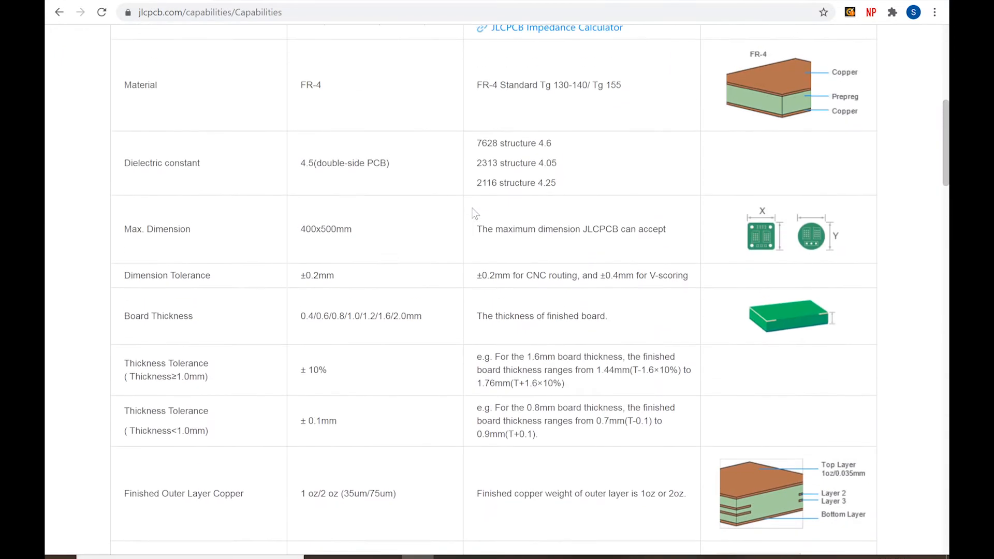
{"action": "scroll", "coordinate": [475, 213], "scroll_direction": "up", "scroll_amount": 2}
{"action": "scroll", "coordinate": [474, 213], "scroll_direction": "down", "scroll_amount": 15}
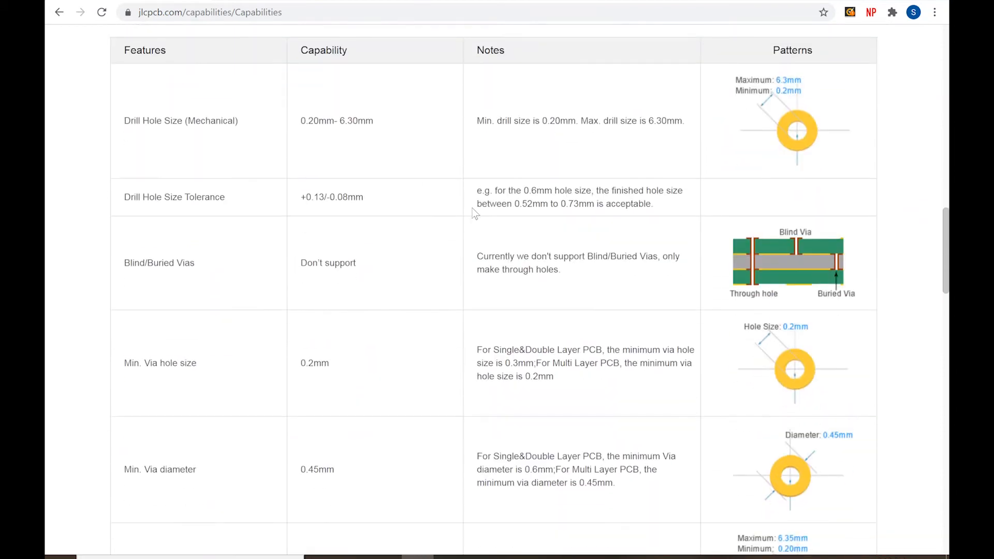
{"action": "scroll", "coordinate": [475, 213], "scroll_direction": "down", "scroll_amount": 14}
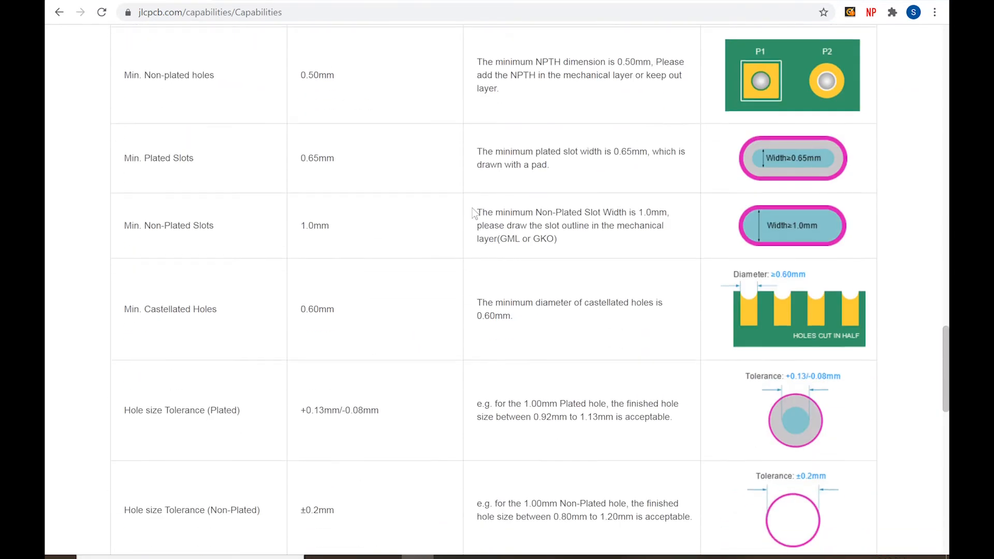
{"action": "scroll", "coordinate": [474, 212], "scroll_direction": "down", "scroll_amount": 9}
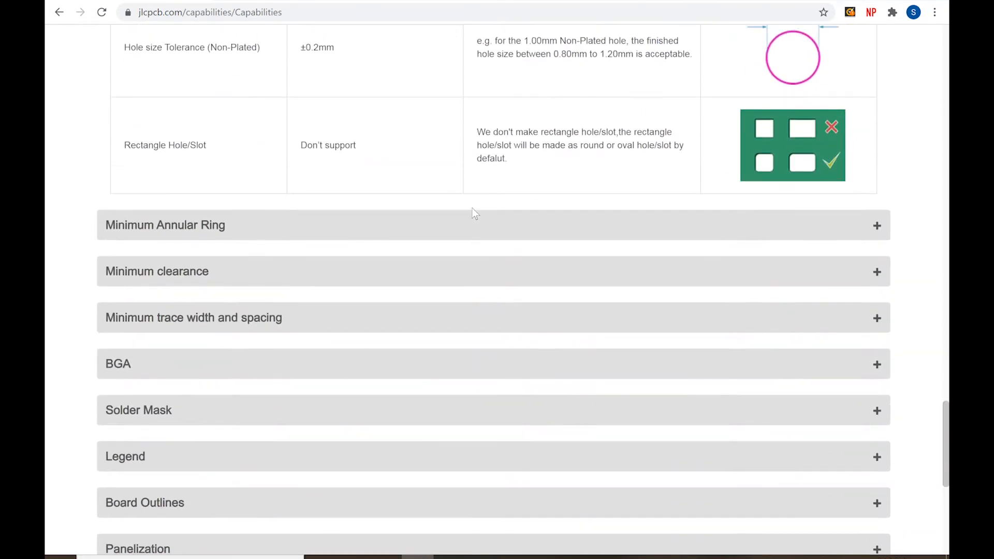
{"action": "left_click", "coordinate": [222, 410]}
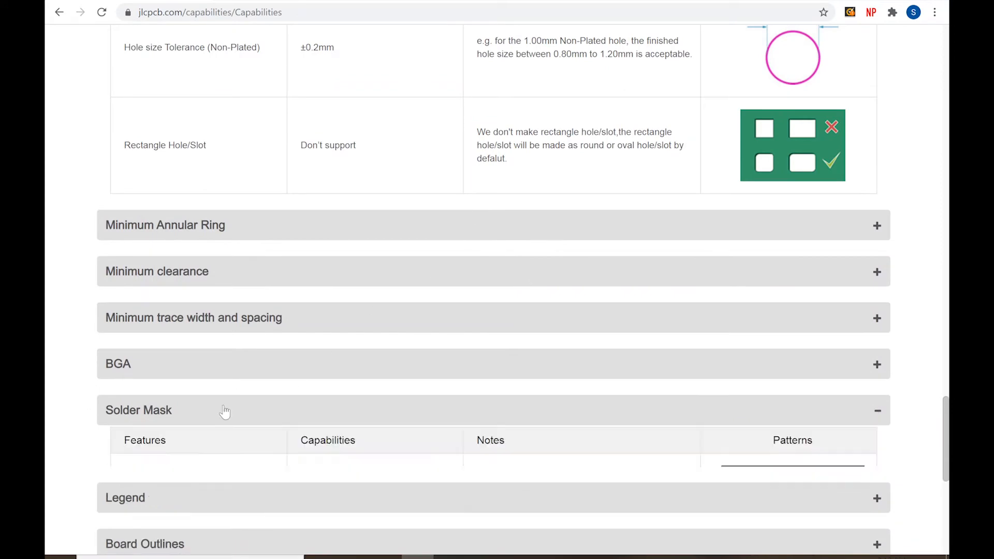
{"action": "scroll", "coordinate": [399, 355], "scroll_direction": "down", "scroll_amount": 6}
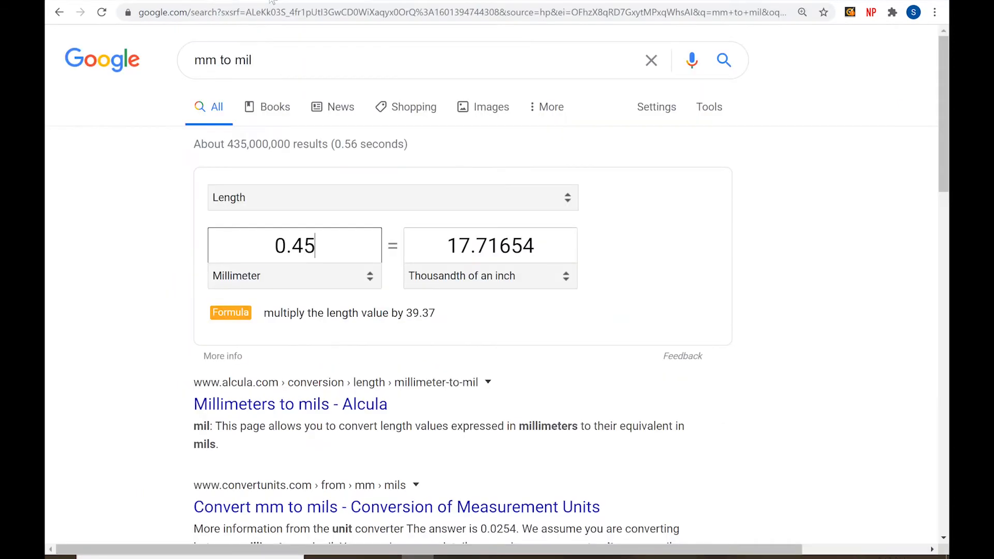
Convert 0.05 millimetres to thousandths of an inch with Google's length converter
{"action": "key", "text": "BackSpace"}
{"action": "key", "text": "BackSpace"}
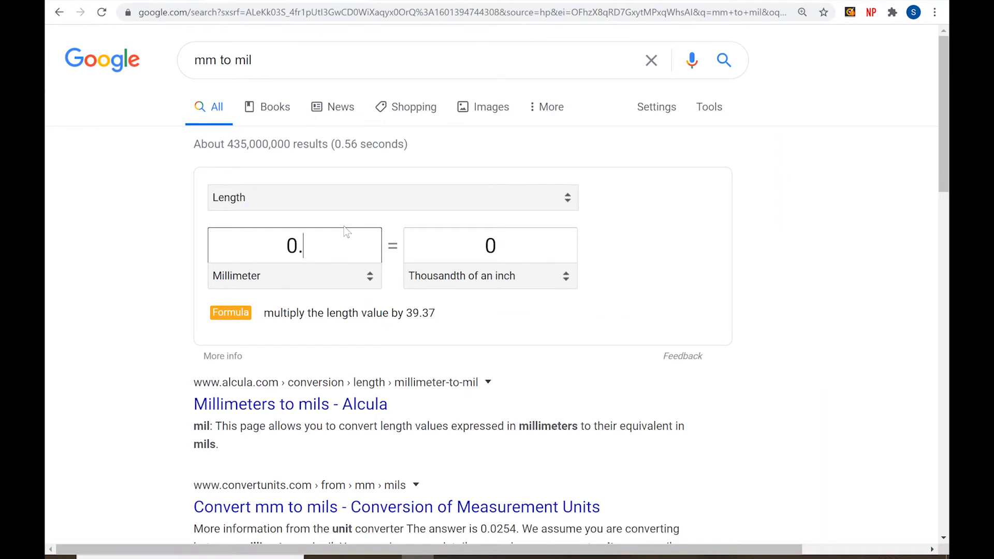
{"action": "type", "text": "05"}
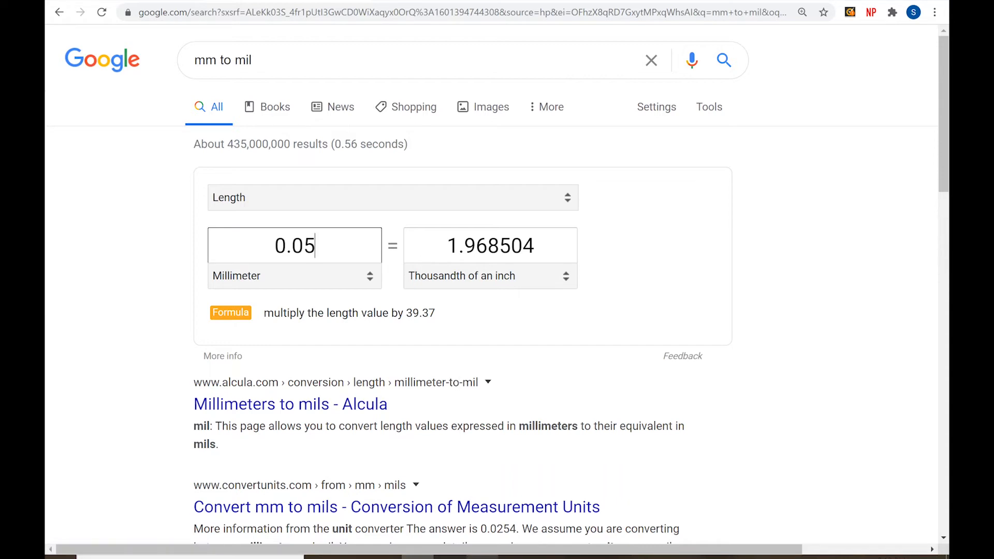
Switch back to CircuitMaker, set the SolderMaskExpansion rule's expansion to 2 mil, and apply and close the design rules
{"action": "left_click", "coordinate": [482, 558]}
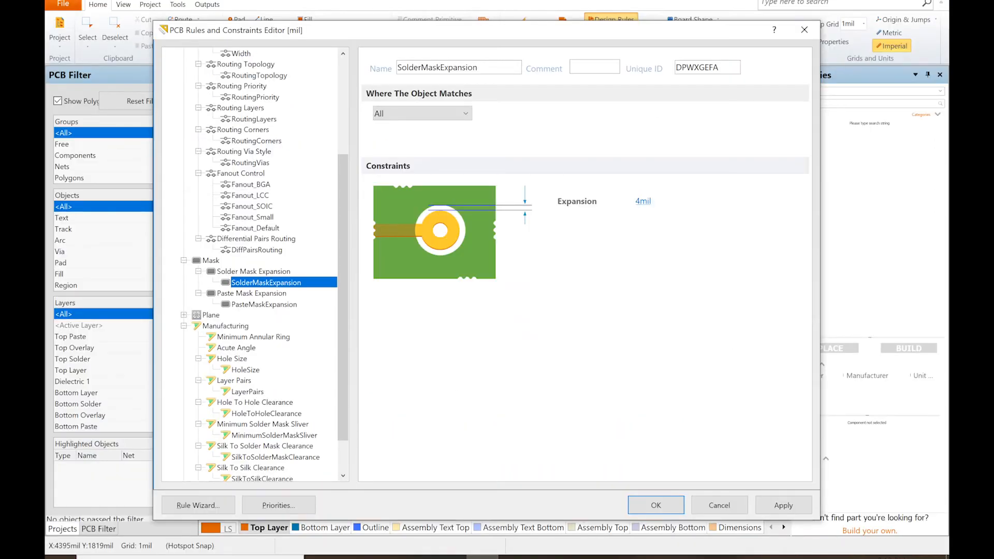
{"action": "left_click", "coordinate": [643, 201]}
{"action": "type", "text": "2"}
{"action": "left_click", "coordinate": [769, 508]}
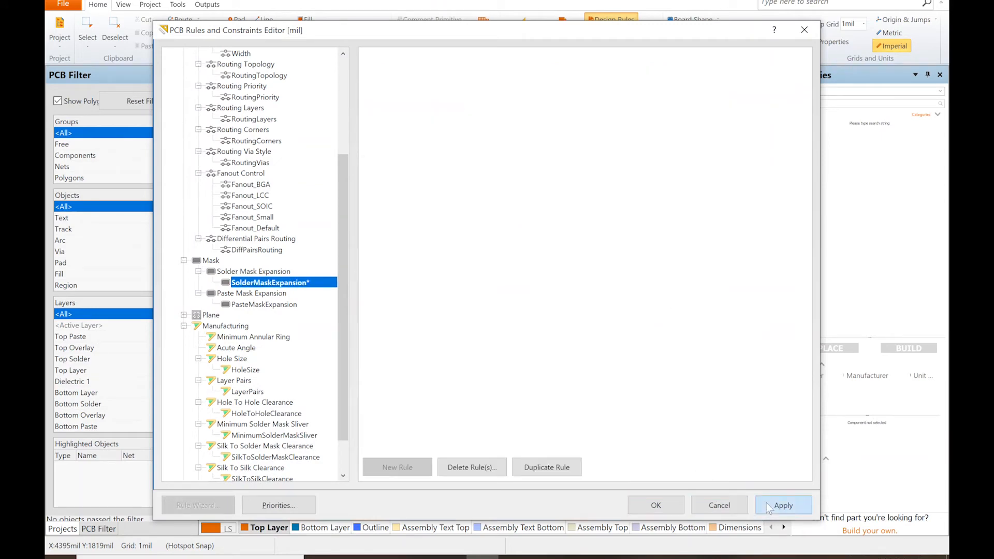
{"action": "left_click", "coordinate": [668, 504]}
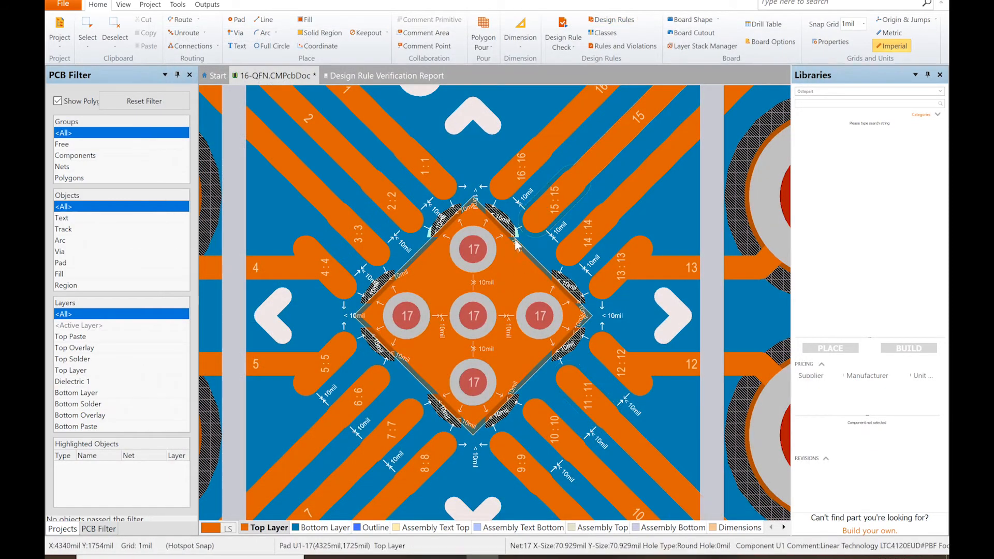
Close the old Design Rule Verification Report to get back to the 16-QFN board
{"action": "left_click", "coordinate": [409, 77]}
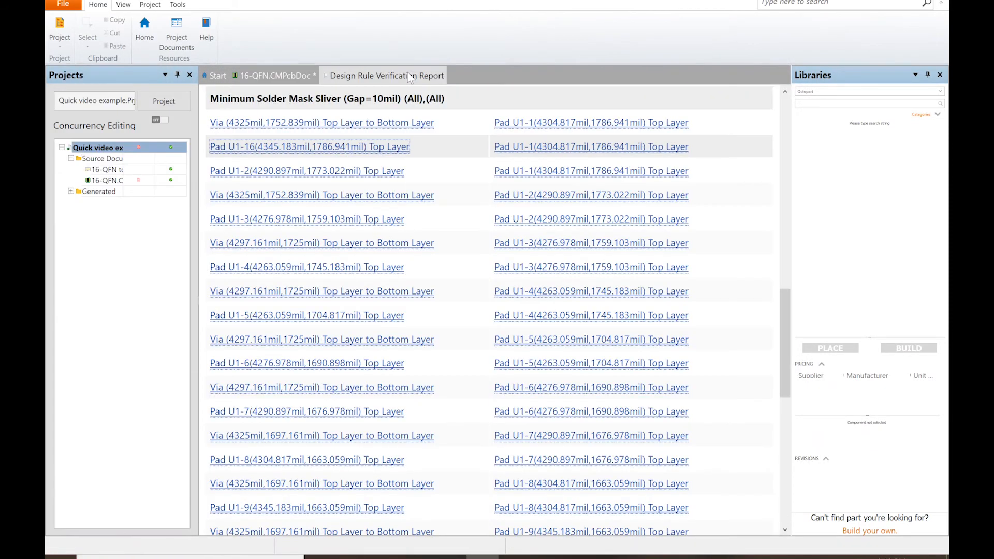
{"action": "right_click", "coordinate": [408, 75]}
{"action": "left_click", "coordinate": [435, 81]}
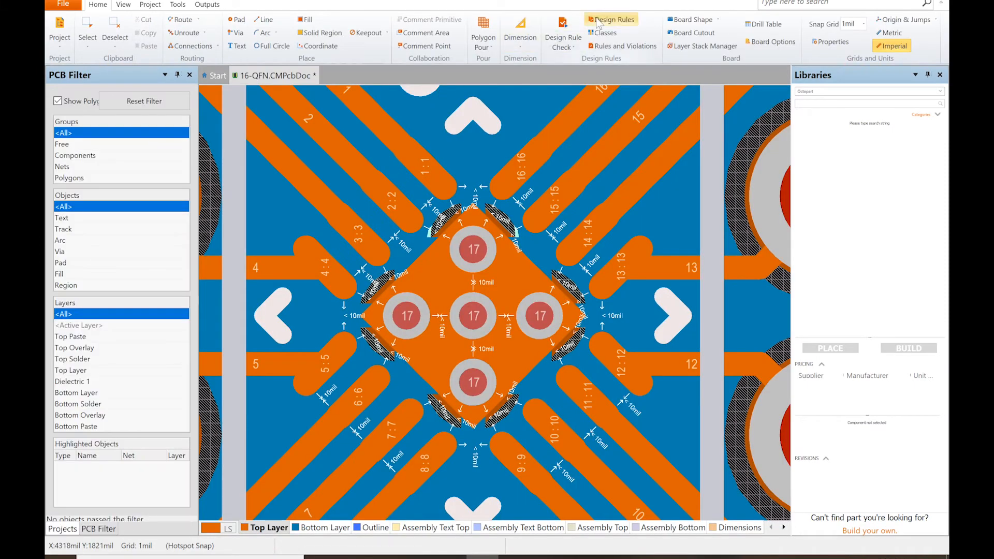
Run the design rule check again, dismiss the messages, and review the rule violations summary
{"action": "left_click", "coordinate": [563, 30]}
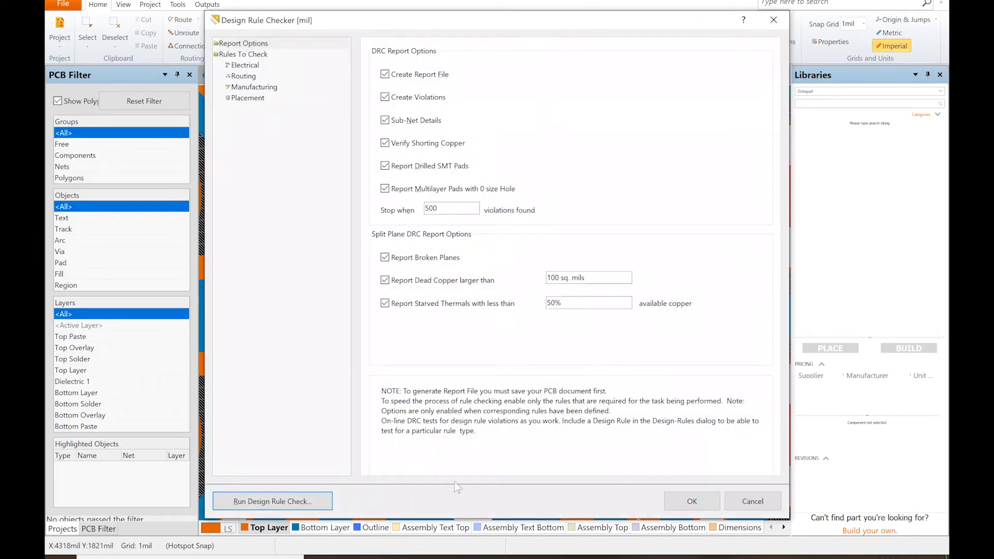
{"action": "left_click", "coordinate": [269, 503]}
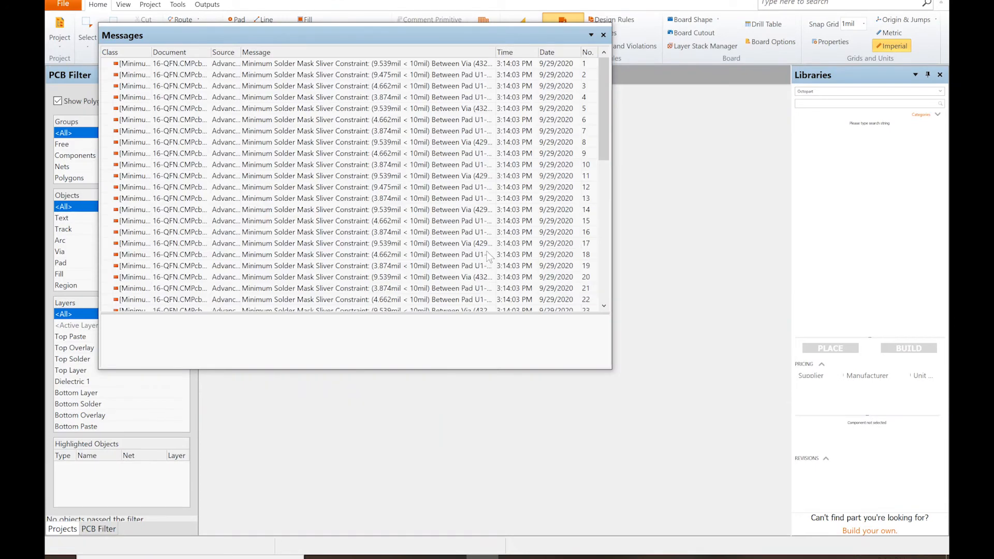
{"action": "left_click", "coordinate": [603, 35]}
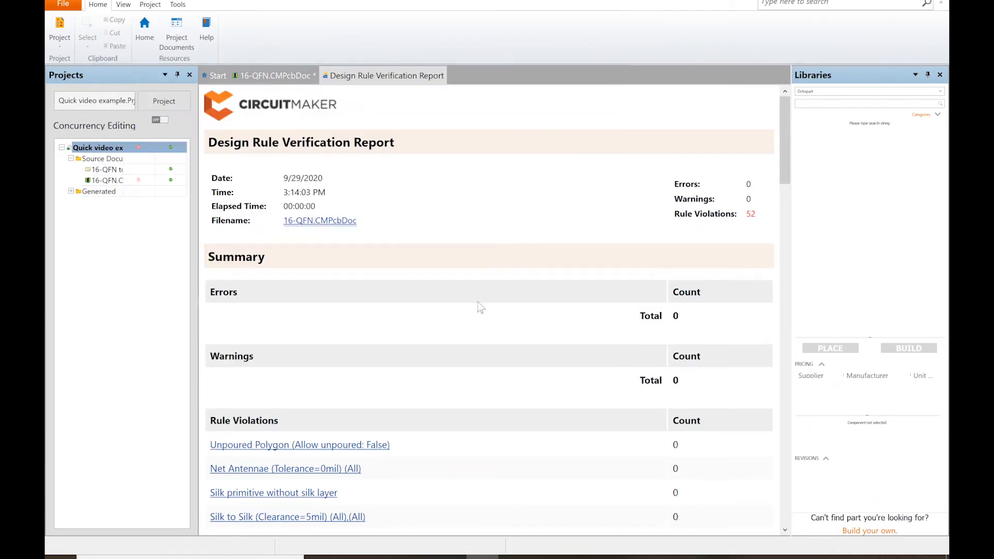
{"action": "scroll", "coordinate": [477, 302], "scroll_direction": "down", "scroll_amount": 4}
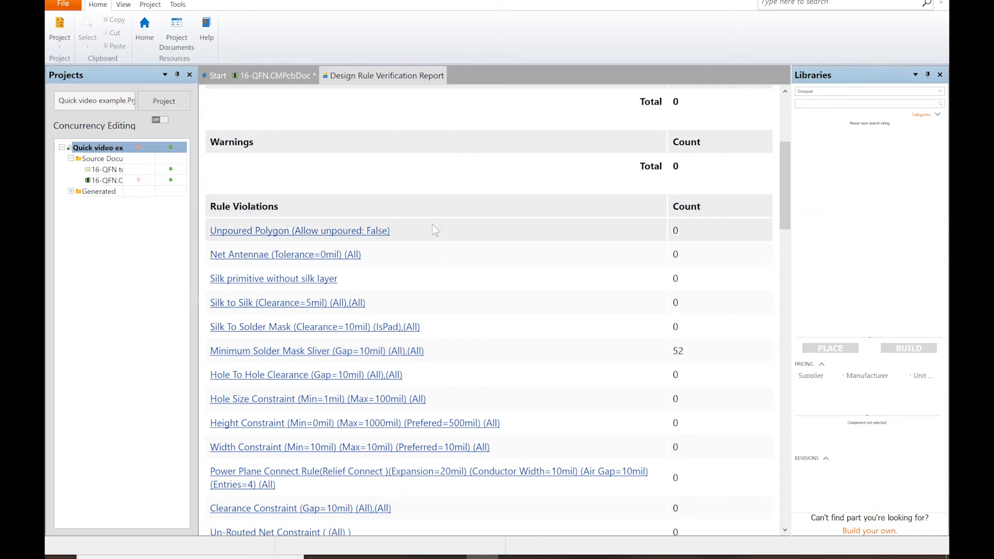
{"action": "left_click", "coordinate": [276, 78]}
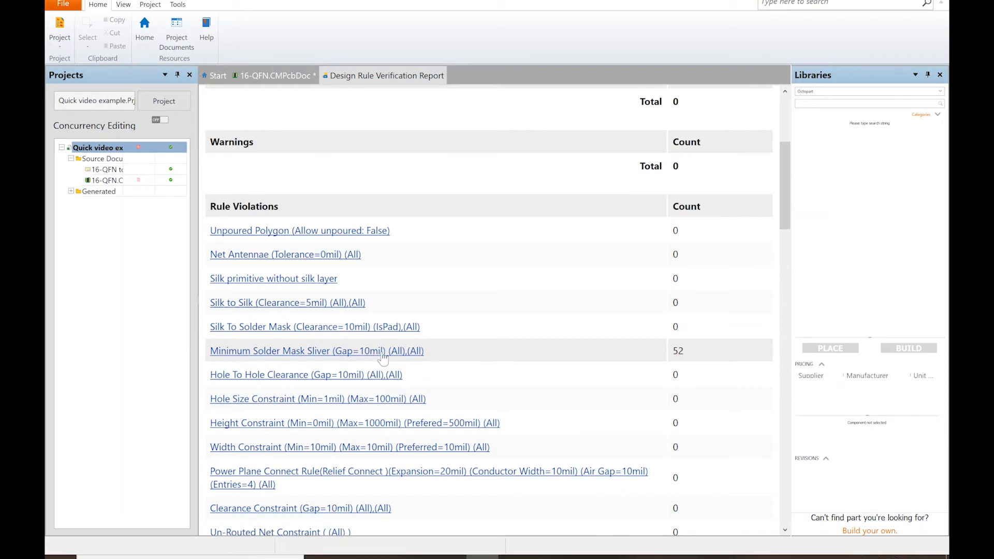
{"action": "scroll", "coordinate": [304, 356], "scroll_direction": "down", "scroll_amount": 2}
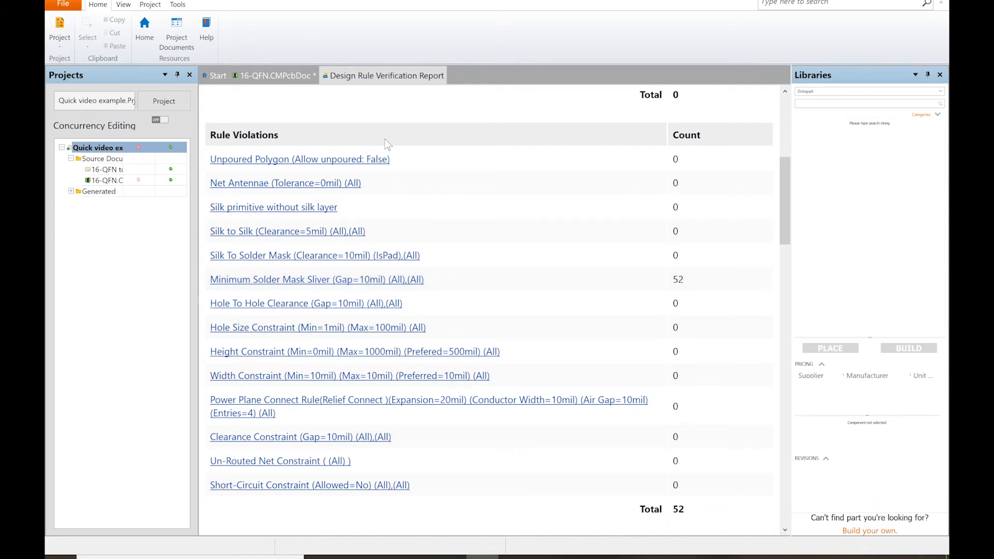
Inspect the solder mask between U1's upper-right pads up close in the 3D view, and return to the 2D layout
{"action": "left_click", "coordinate": [284, 77]}
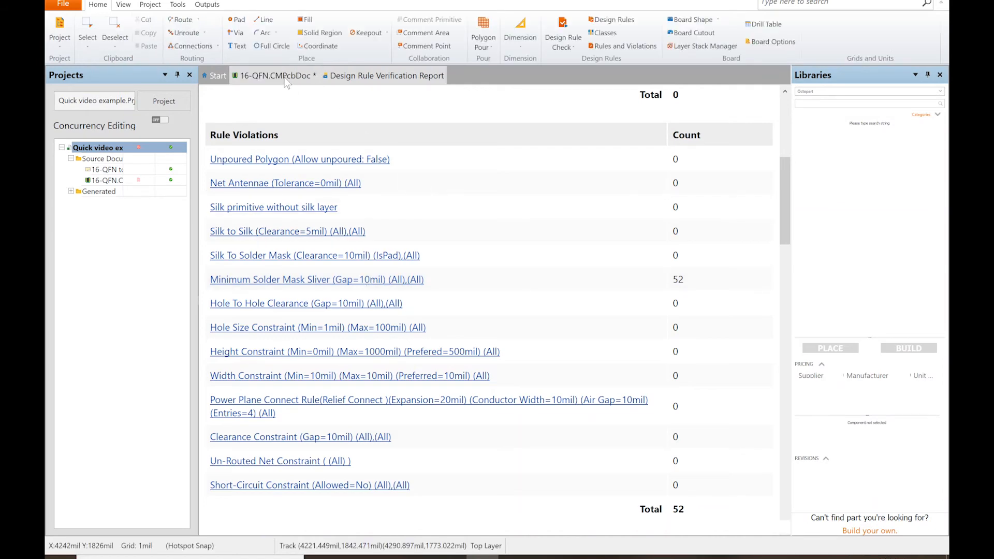
{"action": "scroll", "coordinate": [622, 138], "scroll_direction": "up", "scroll_amount": 1}
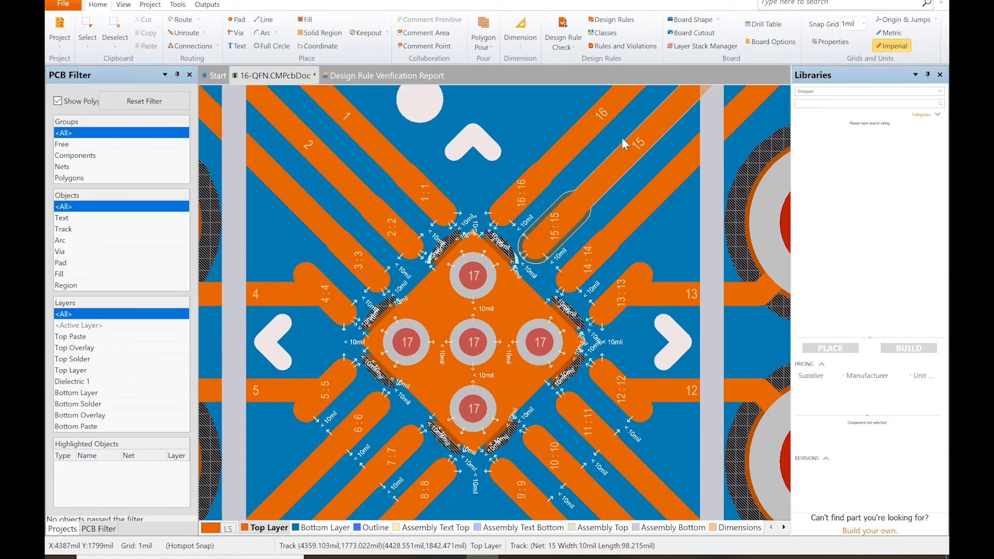
{"action": "key", "text": "3"}
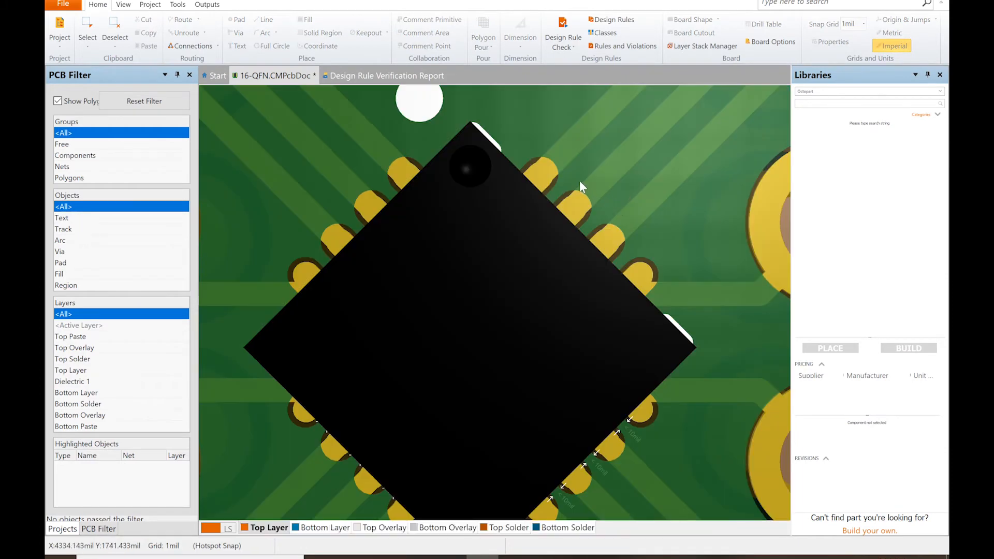
{"action": "scroll", "coordinate": [579, 181], "scroll_direction": "up", "scroll_amount": 2, "text": "ctrl"}
{"action": "scroll", "coordinate": [475, 194], "scroll_direction": "up", "scroll_amount": 4, "text": "ctrl"}
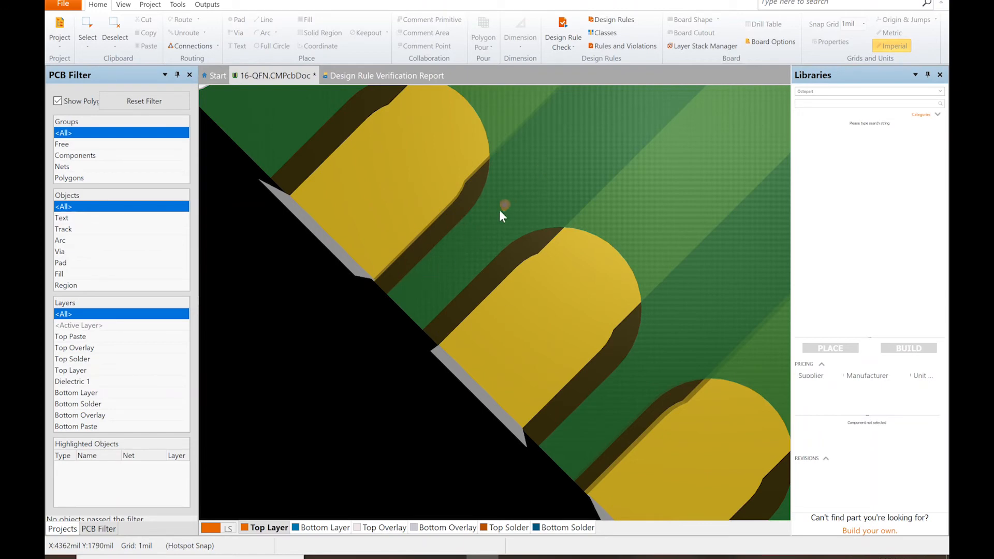
{"action": "key", "text": "2"}
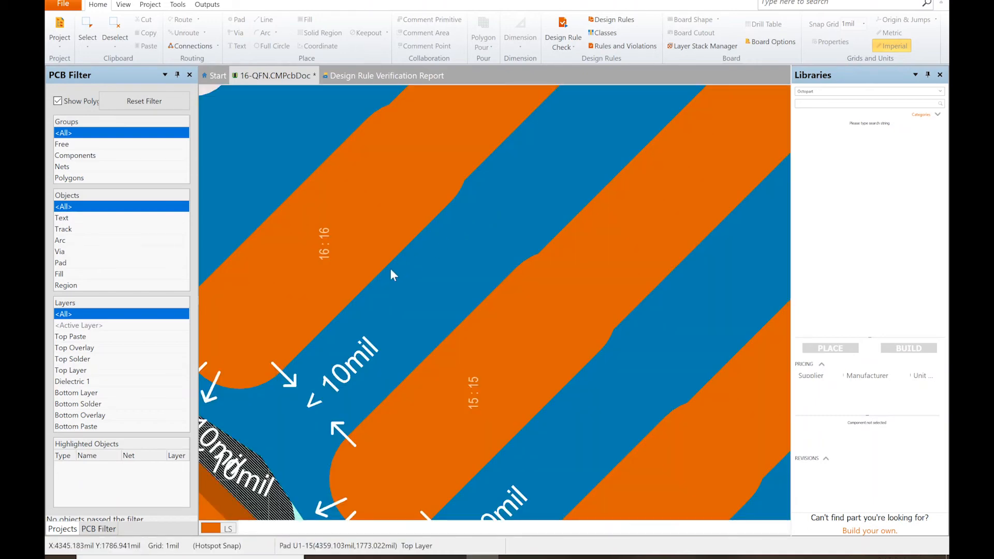
Set the MinimumSolderMaskSliver rule's minimum solder mask sliver to 2 mil and accept the design rules
{"action": "scroll", "coordinate": [389, 268], "scroll_direction": "down", "scroll_amount": 5, "text": "ctrl"}
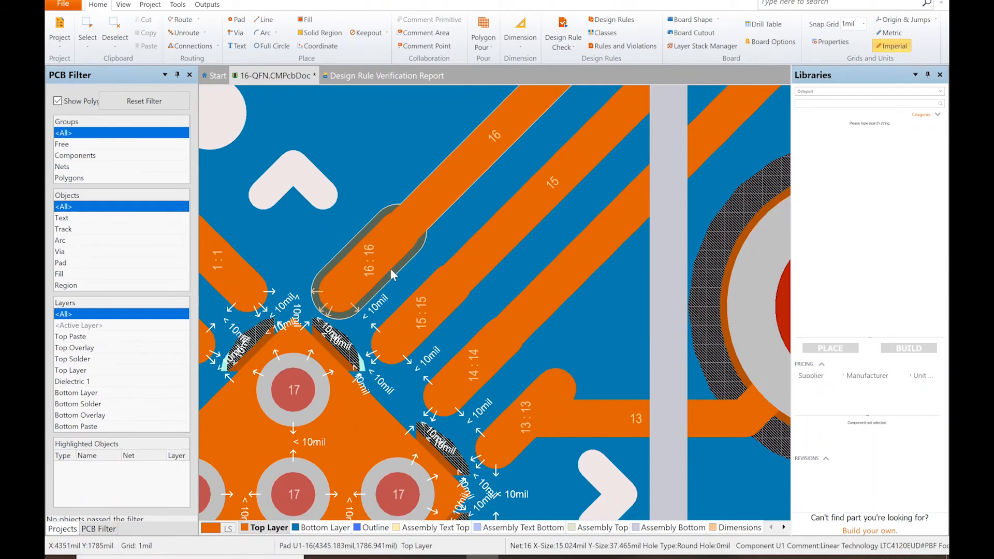
{"action": "scroll", "coordinate": [391, 269], "scroll_direction": "left", "scroll_amount": 2}
{"action": "scroll", "coordinate": [390, 270], "scroll_direction": "down", "scroll_amount": 5}
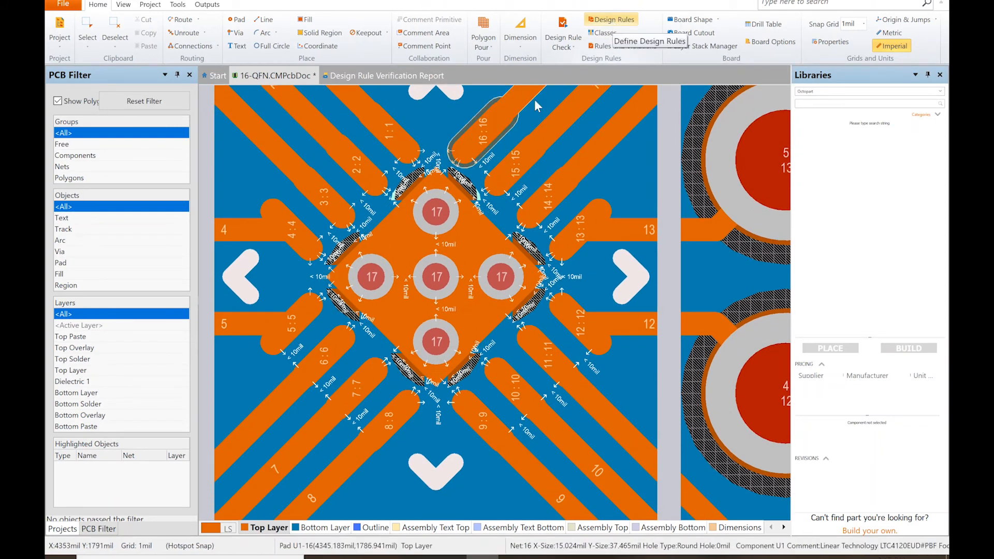
{"action": "left_click", "coordinate": [609, 25]}
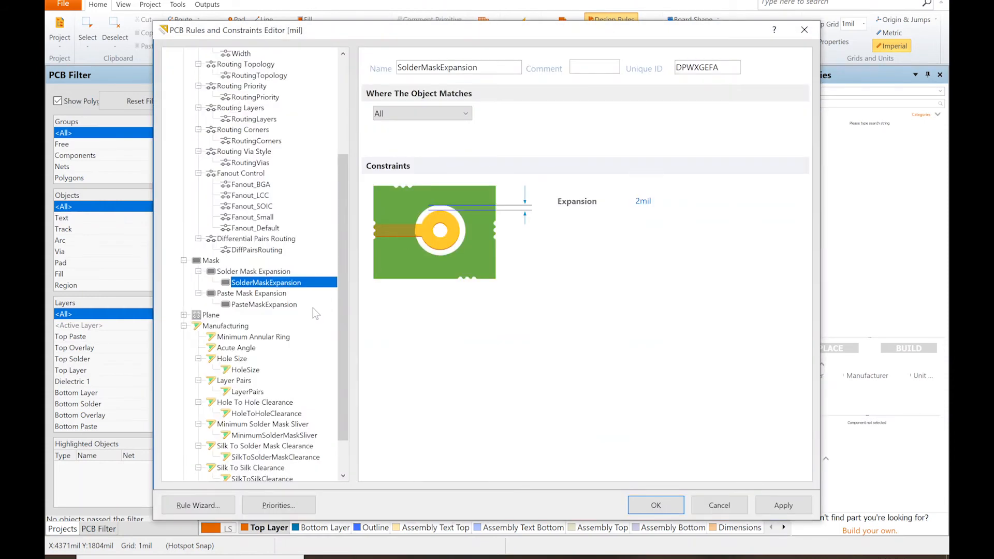
{"action": "scroll", "coordinate": [302, 352], "scroll_direction": "down", "scroll_amount": 1}
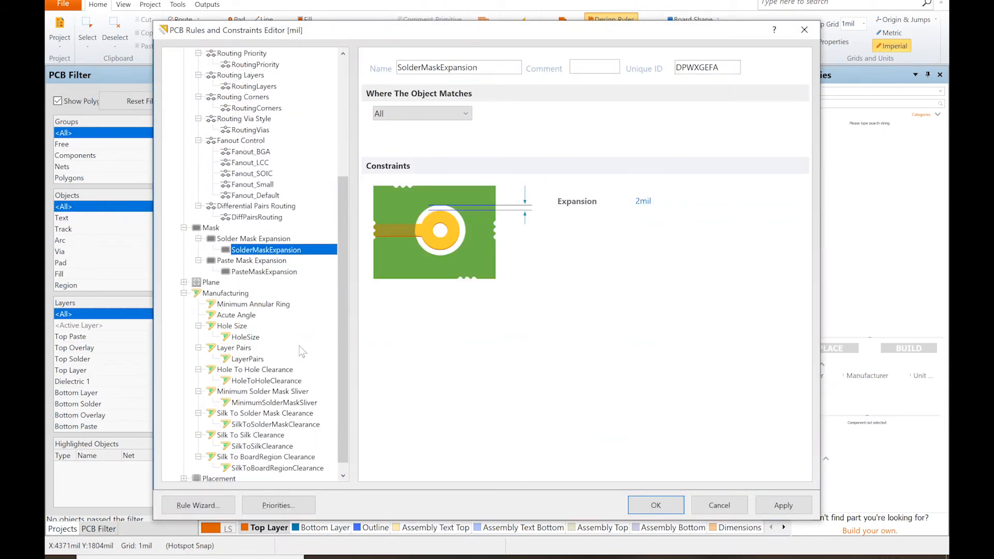
{"action": "left_click", "coordinate": [240, 406]}
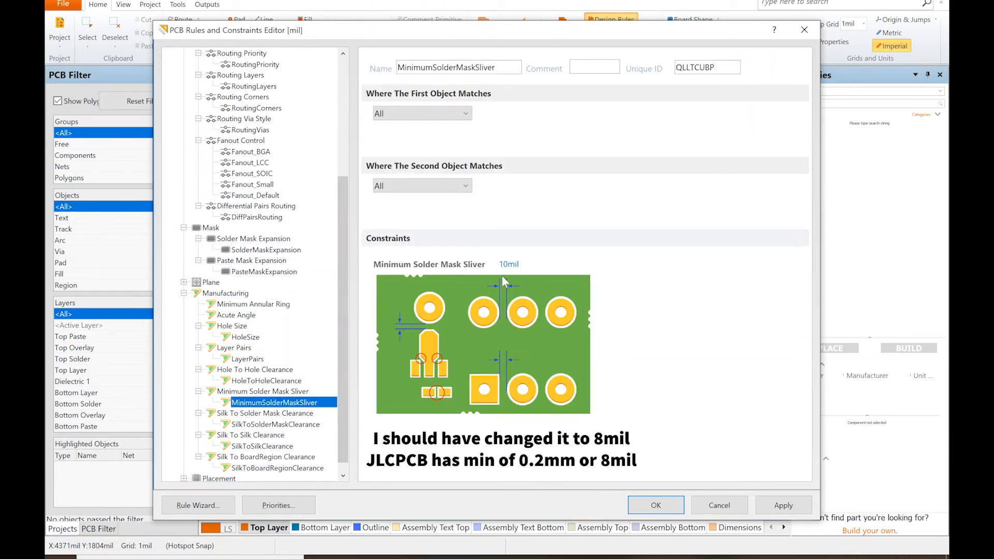
{"action": "left_click", "coordinate": [509, 264]}
{"action": "type", "text": "2"}
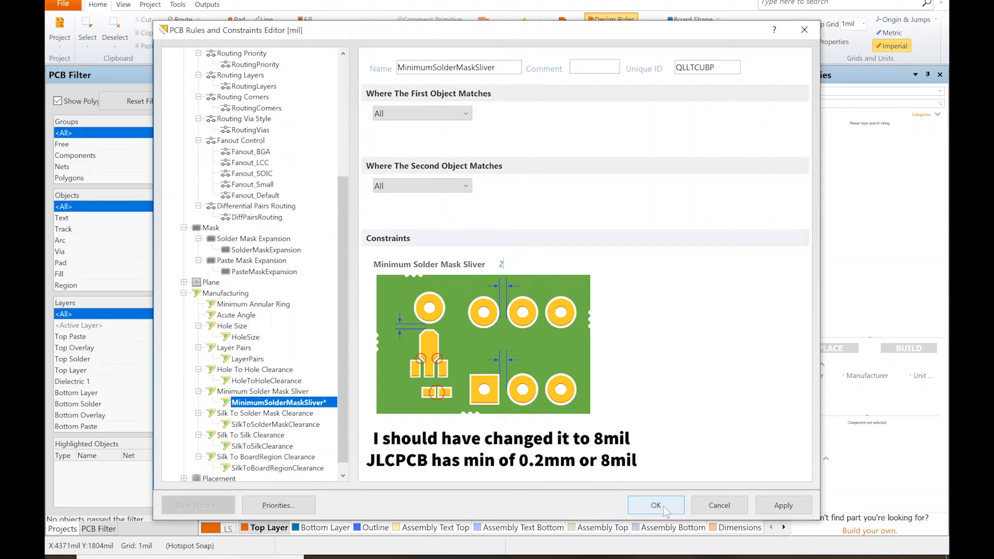
{"action": "left_click", "coordinate": [655, 506]}
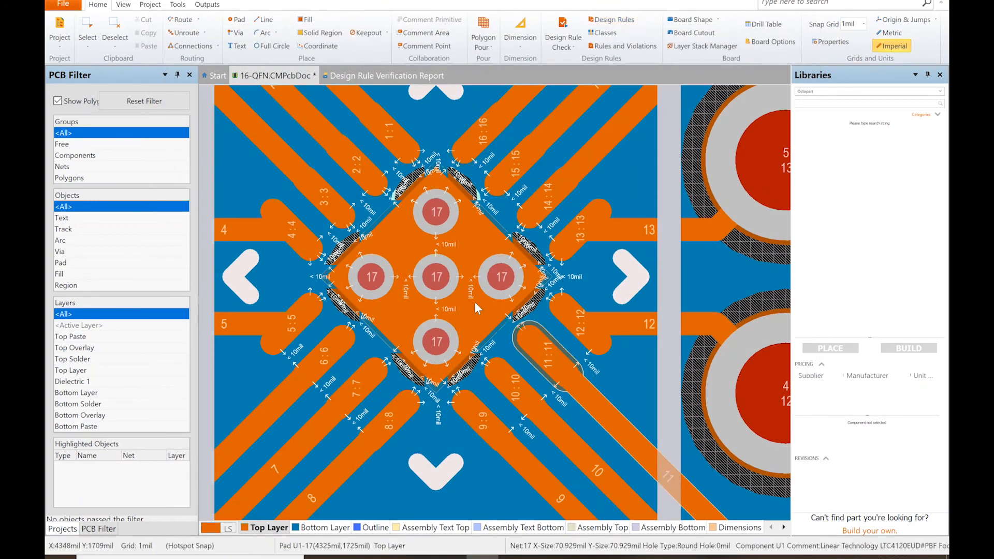
Close the outdated Design Rule Verification Report and return to the 16-QFN board layout
{"action": "scroll", "coordinate": [399, 253], "scroll_direction": "up", "scroll_amount": 3, "text": "ctrl"}
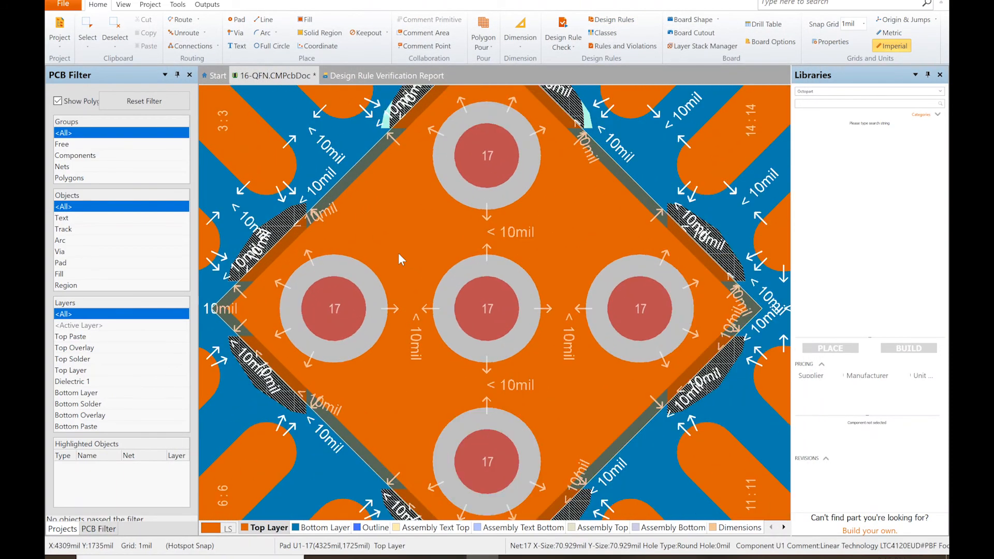
{"action": "scroll", "coordinate": [399, 253], "scroll_direction": "down", "scroll_amount": 5, "text": "ctrl"}
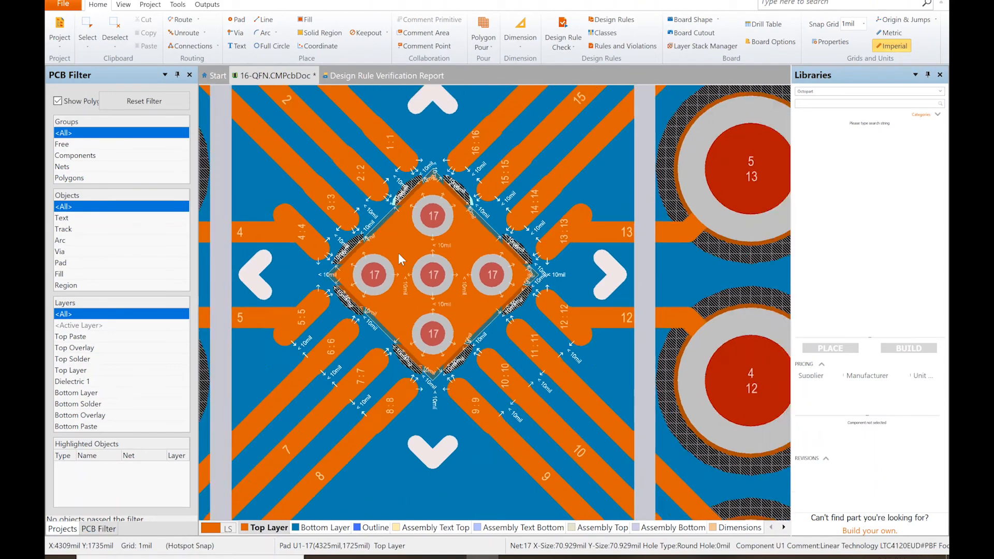
{"action": "scroll", "coordinate": [399, 253], "scroll_direction": "up", "scroll_amount": 4}
{"action": "scroll", "coordinate": [399, 341], "scroll_direction": "down", "scroll_amount": 2}
{"action": "scroll", "coordinate": [399, 340], "scroll_direction": "up", "scroll_amount": 3, "text": "ctrl"}
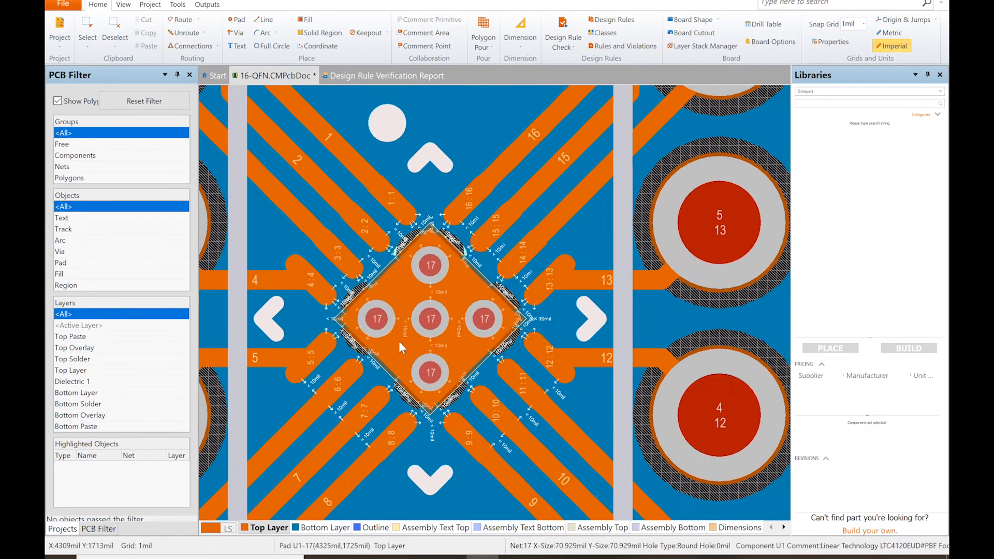
{"action": "scroll", "coordinate": [399, 341], "scroll_direction": "up", "scroll_amount": 2}
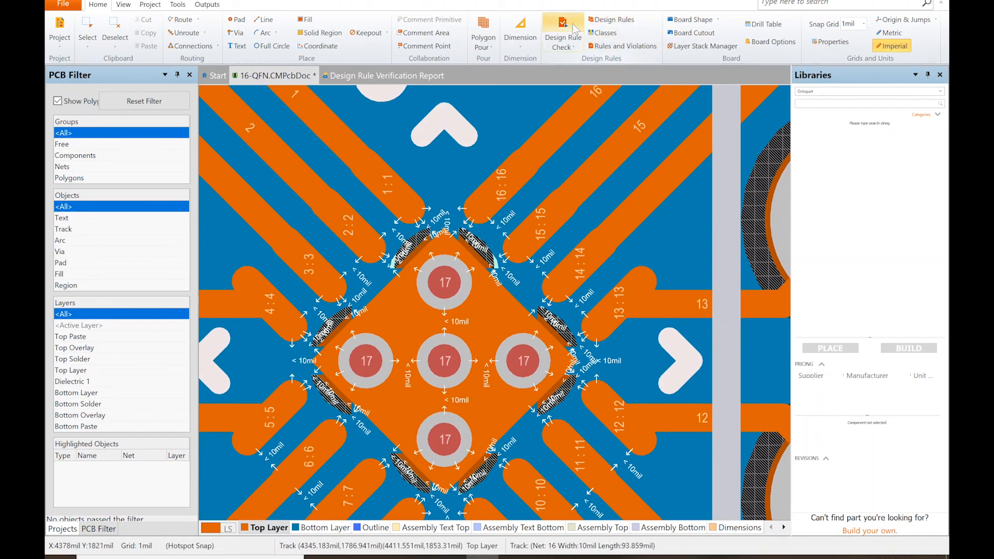
{"action": "right_click", "coordinate": [416, 83]}
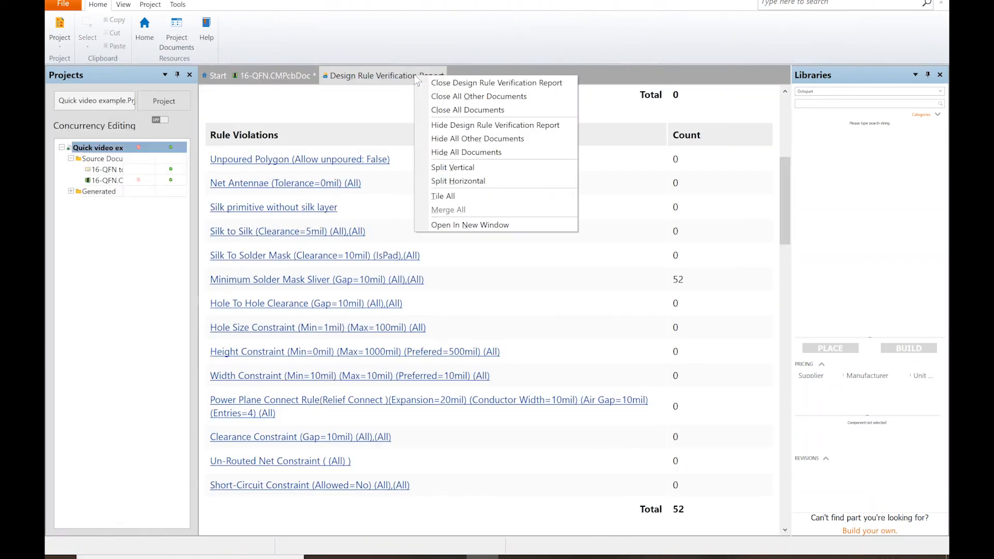
{"action": "left_click", "coordinate": [471, 83]}
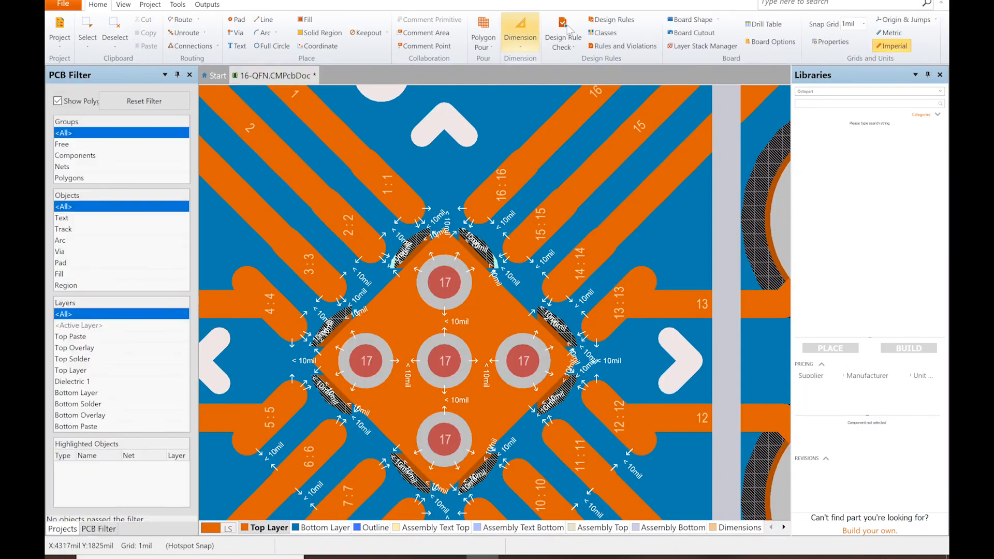
Rerun the design rule check with the existing report options, dismiss the messages, and review the report's rule violations summary
{"action": "left_click", "coordinate": [562, 30]}
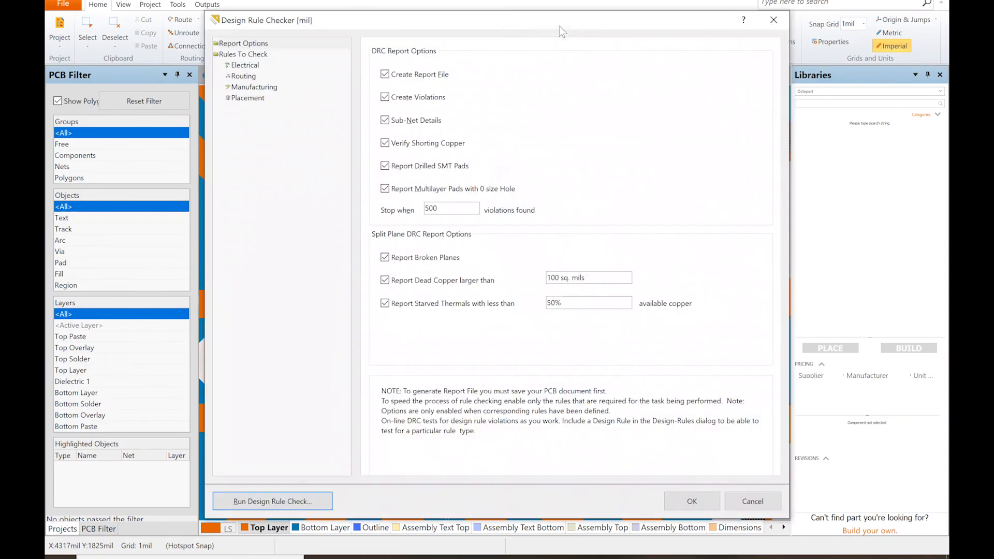
{"action": "left_click", "coordinate": [287, 501]}
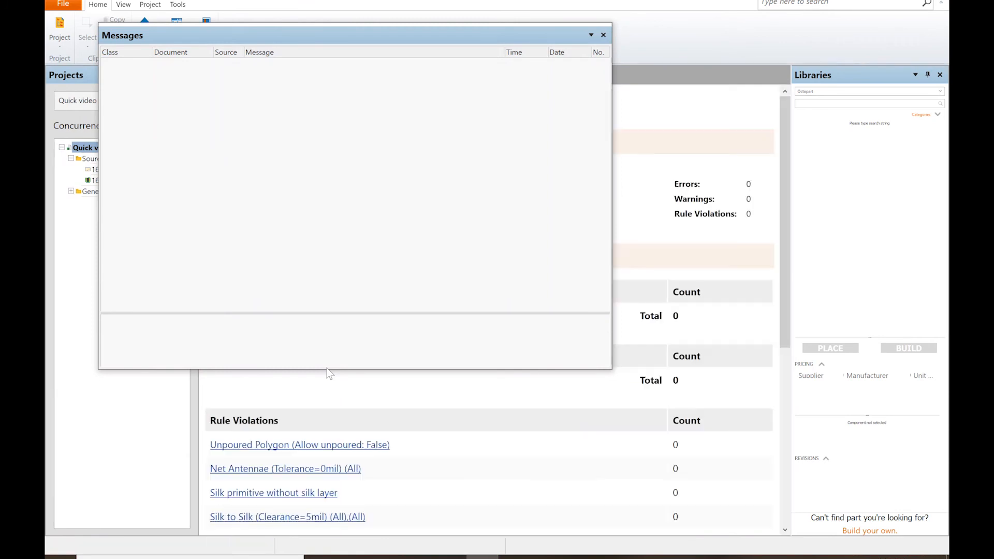
{"action": "left_click", "coordinate": [603, 35]}
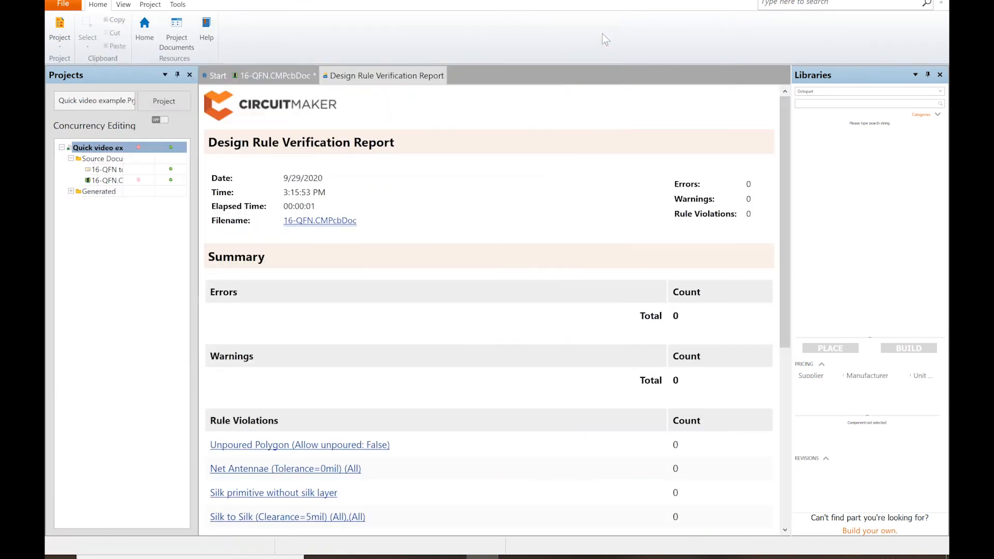
{"action": "scroll", "coordinate": [500, 293], "scroll_direction": "down", "scroll_amount": 6}
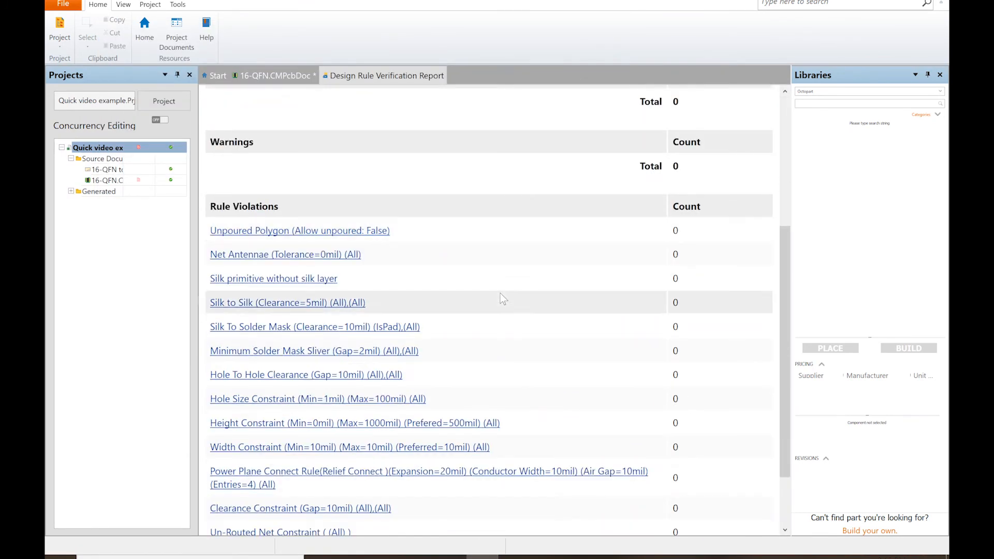
{"action": "scroll", "coordinate": [500, 293], "scroll_direction": "down", "scroll_amount": 3, "text": "ctrl"}
{"action": "scroll", "coordinate": [500, 293], "scroll_direction": "up", "scroll_amount": 1, "text": "ctrl"}
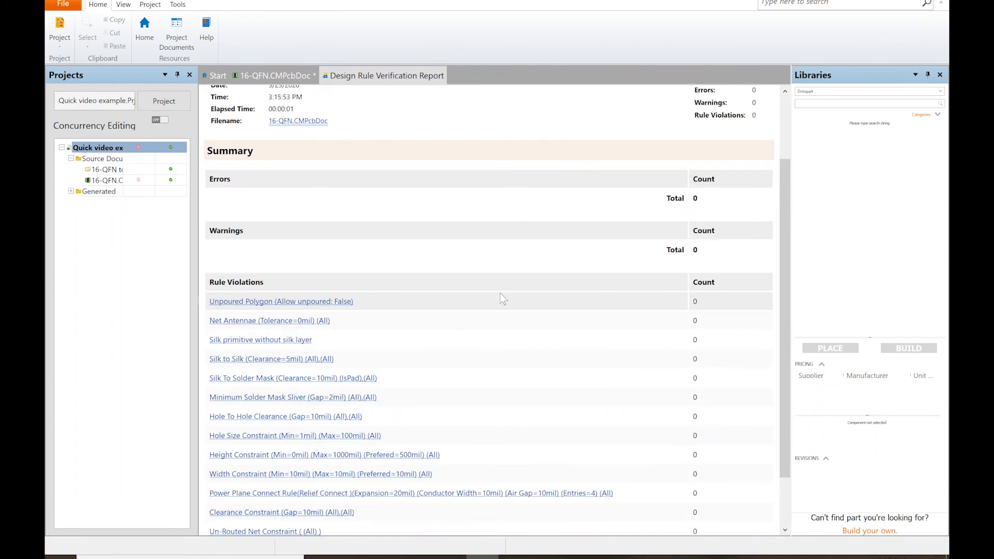
{"action": "scroll", "coordinate": [500, 293], "scroll_direction": "up", "scroll_amount": 1}
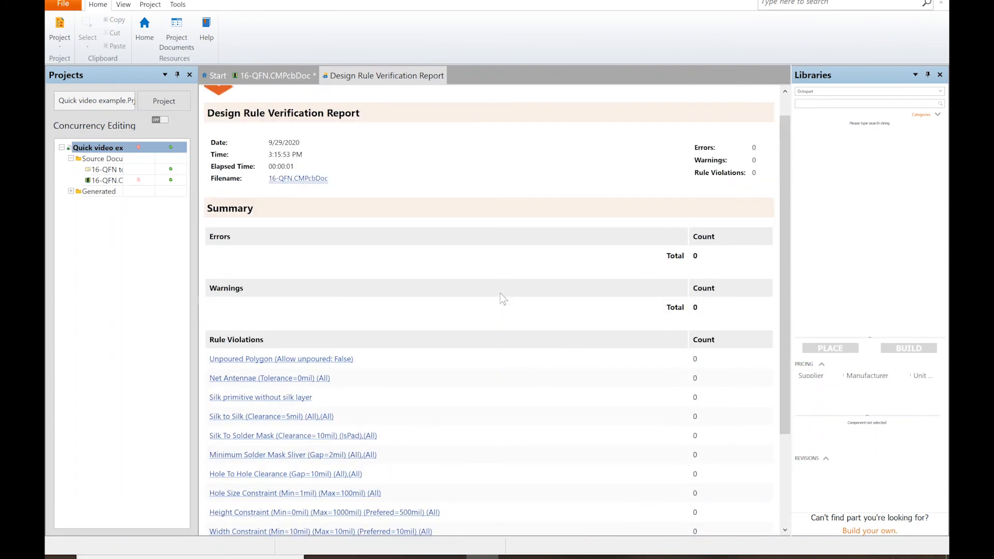
{"action": "scroll", "coordinate": [402, 222], "scroll_direction": "down", "scroll_amount": 2}
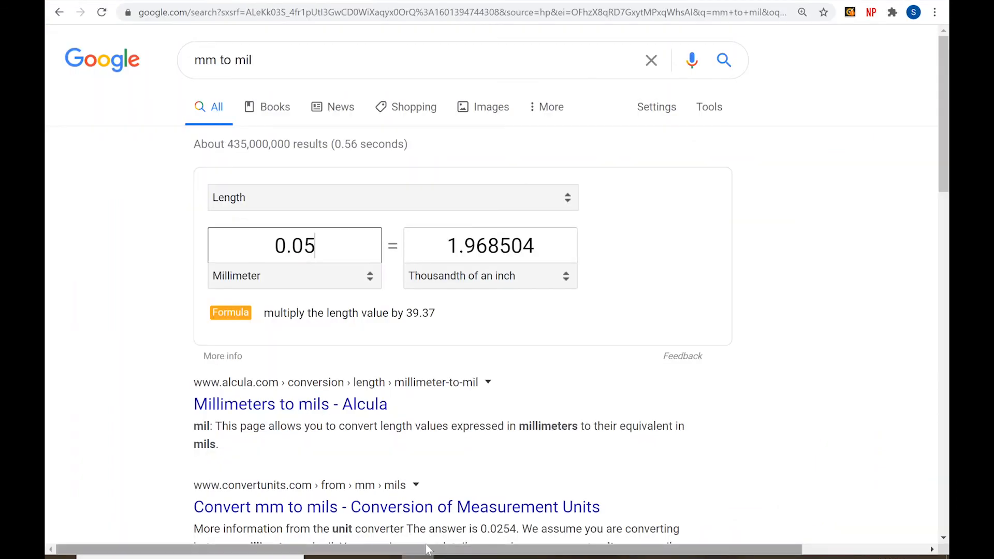
Switch to the browser, check JLCPCB's solder bridge capability, and convert 0.2 mm to mil in Google's unit converter
{"action": "left_click", "coordinate": [150, 0]}
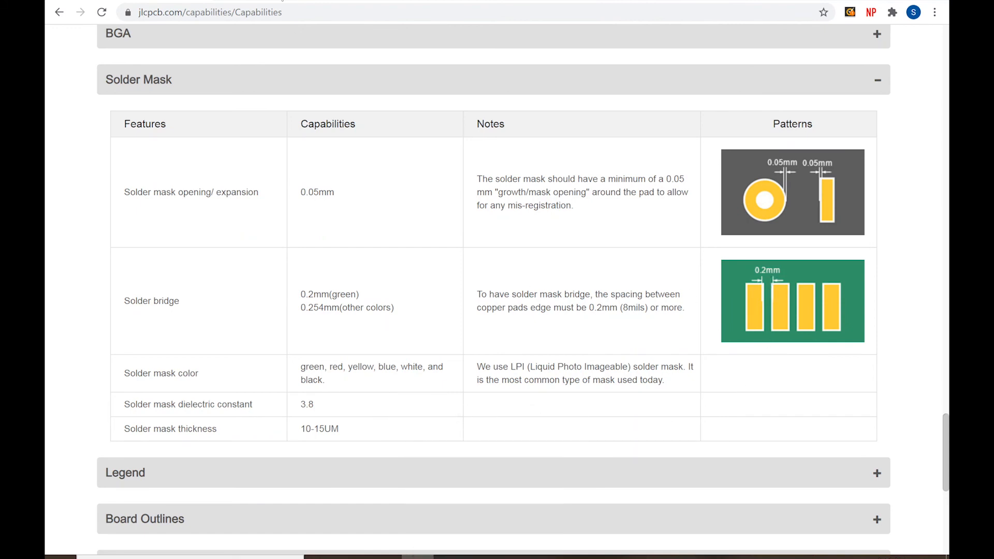
{"action": "left_click", "coordinate": [282, 1]}
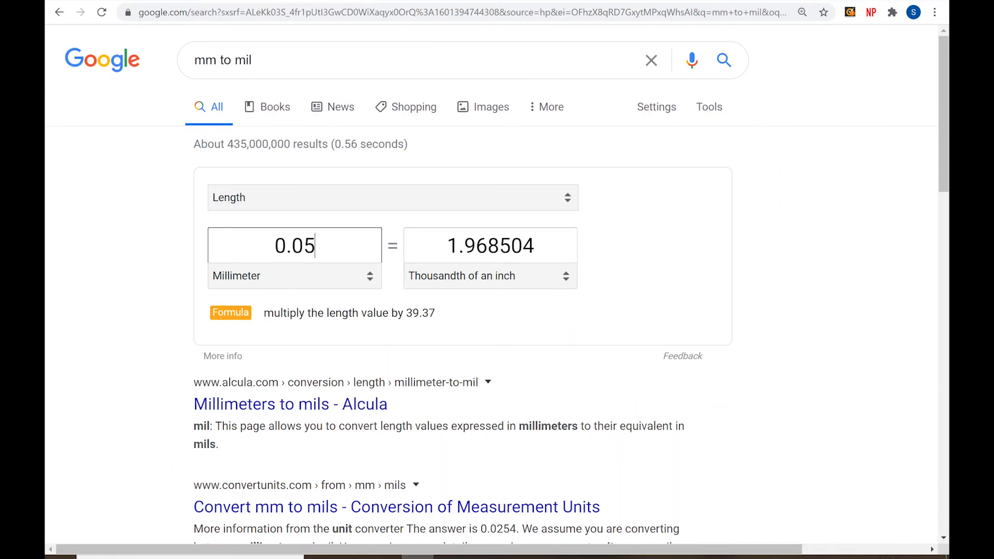
{"action": "key", "text": "BackSpace"}
{"action": "key", "text": "BackSpace"}
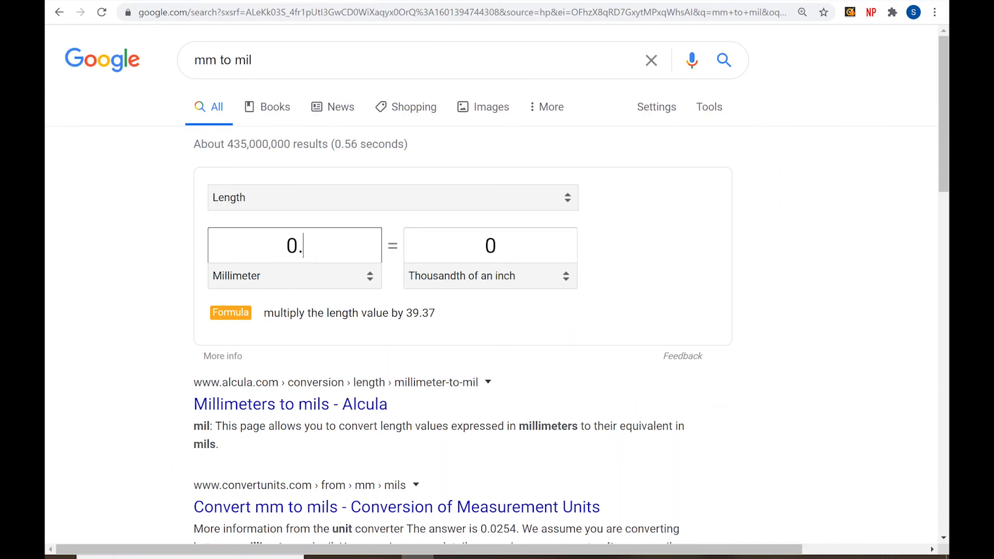
{"action": "type", "text": "2"}
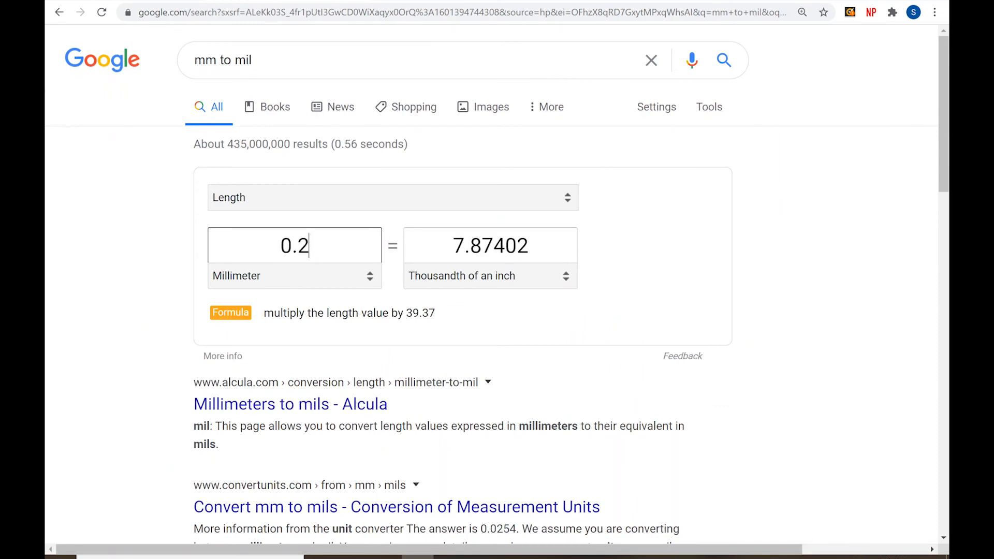
{"action": "left_click", "coordinate": [145, 1]}
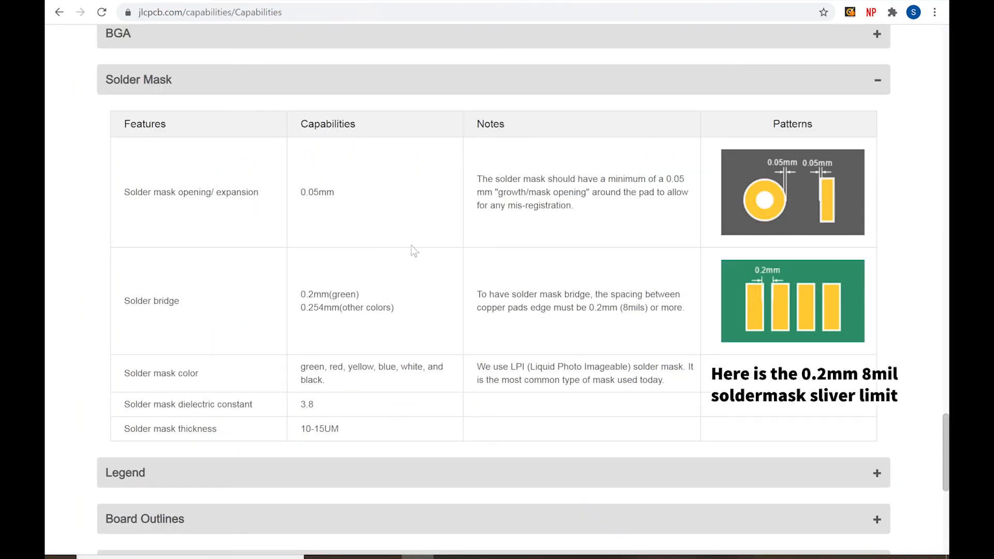
{"action": "left_click", "coordinate": [269, 1]}
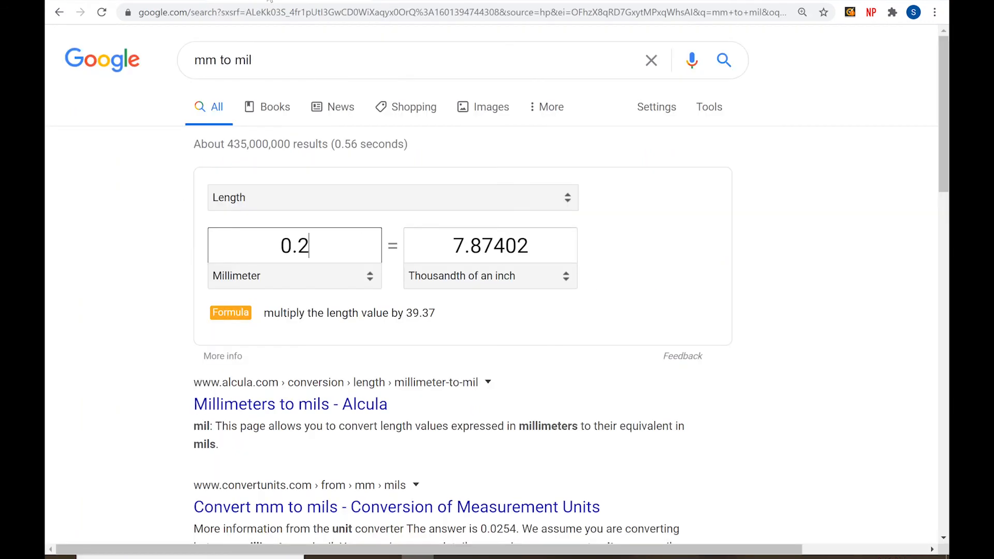
{"action": "left_click", "coordinate": [159, 1]}
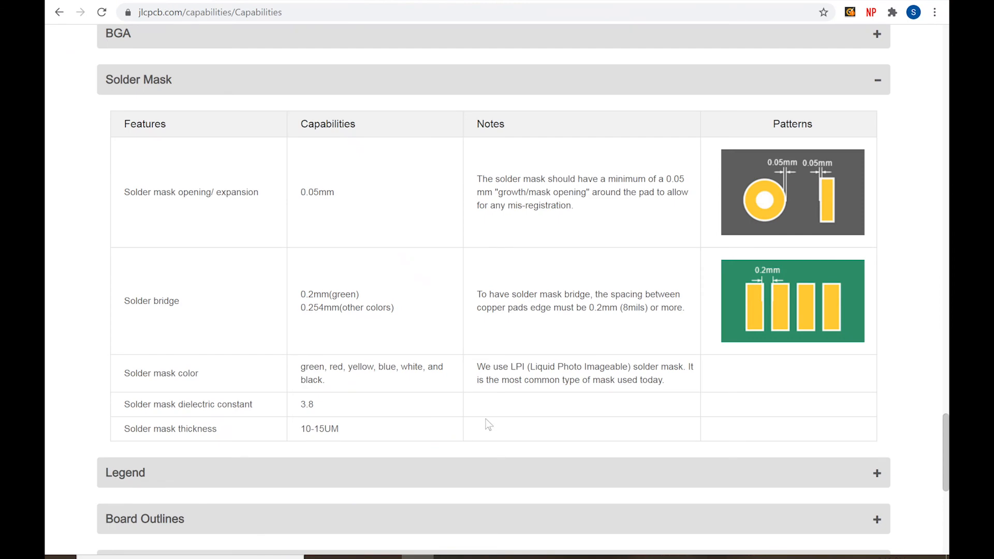
Switch back to CircuitMaker and inspect the 16-QFN layout from U1's pads out to the whole board
{"action": "left_click", "coordinate": [482, 556]}
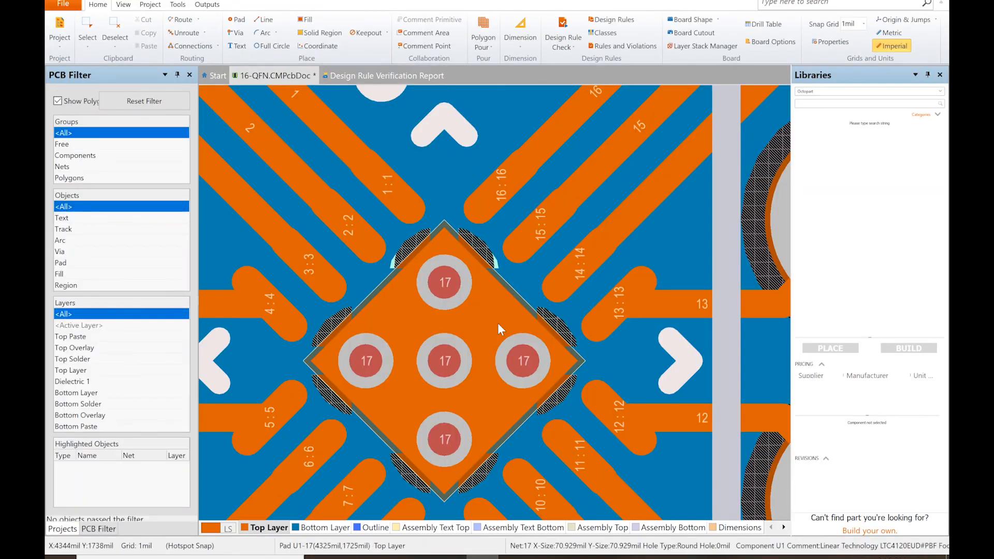
{"action": "scroll", "coordinate": [430, 315], "scroll_direction": "down", "scroll_amount": 2, "text": "ctrl"}
{"action": "scroll", "coordinate": [430, 315], "scroll_direction": "down", "scroll_amount": 6, "text": "ctrl"}
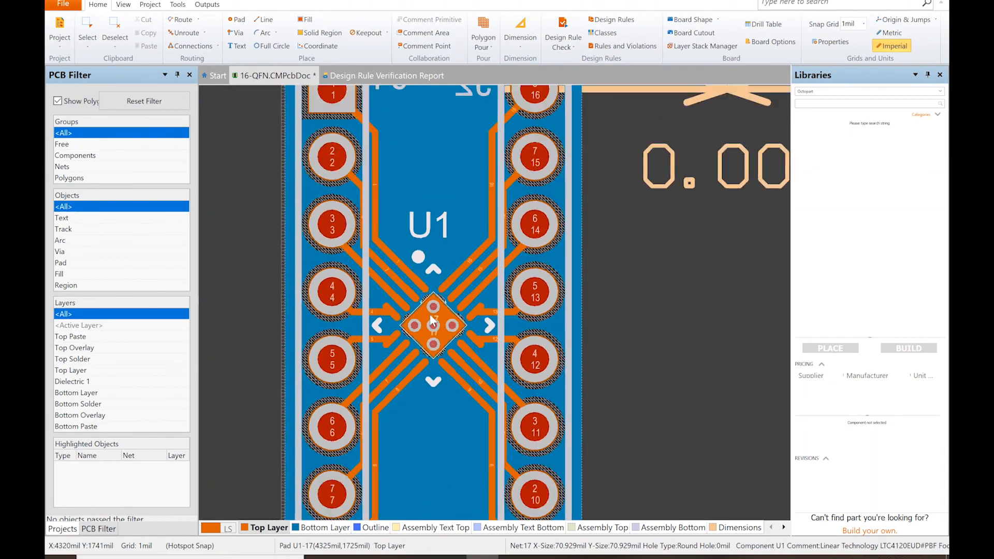
{"action": "scroll", "coordinate": [432, 320], "scroll_direction": "up", "scroll_amount": 1}
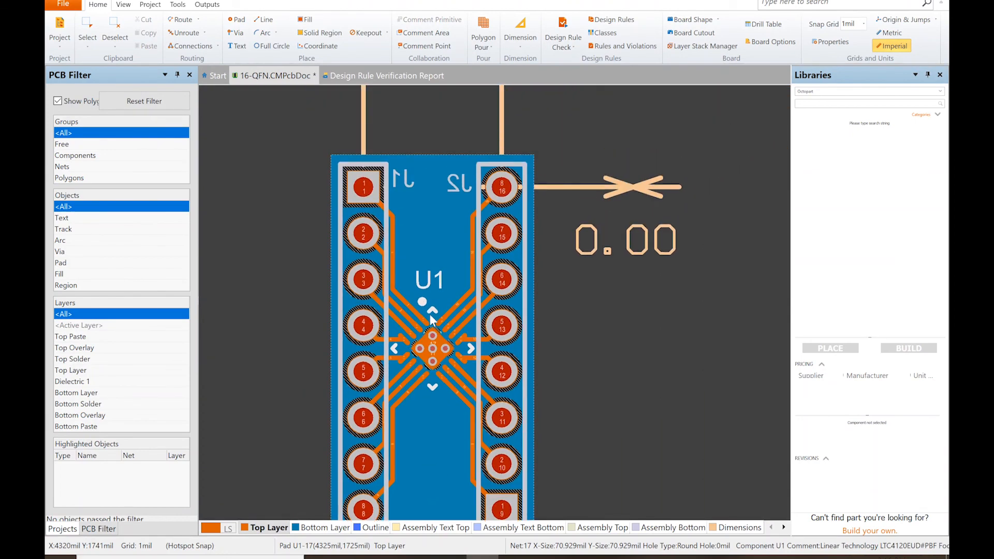
{"action": "scroll", "coordinate": [432, 320], "scroll_direction": "down", "scroll_amount": 2}
{"action": "scroll", "coordinate": [433, 319], "scroll_direction": "left", "scroll_amount": 2, "text": "shift"}
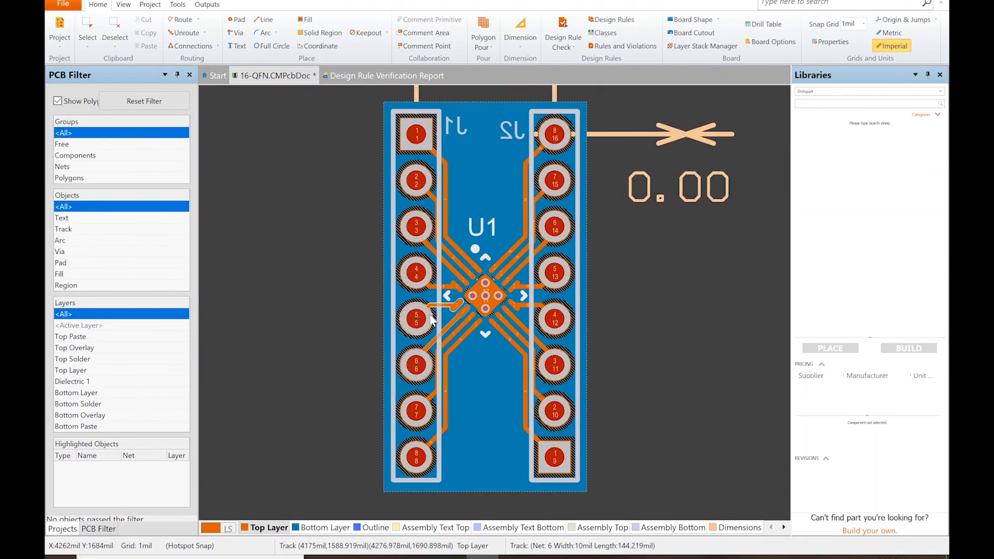